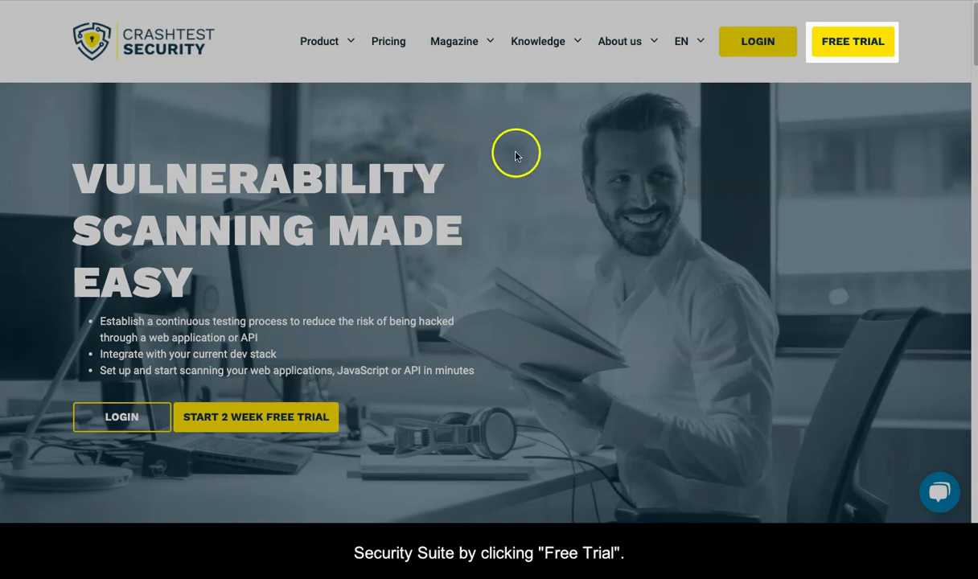
Start the free-trial sign-up with an e-mail address, first and last name, and a password.
left_click(843, 43)
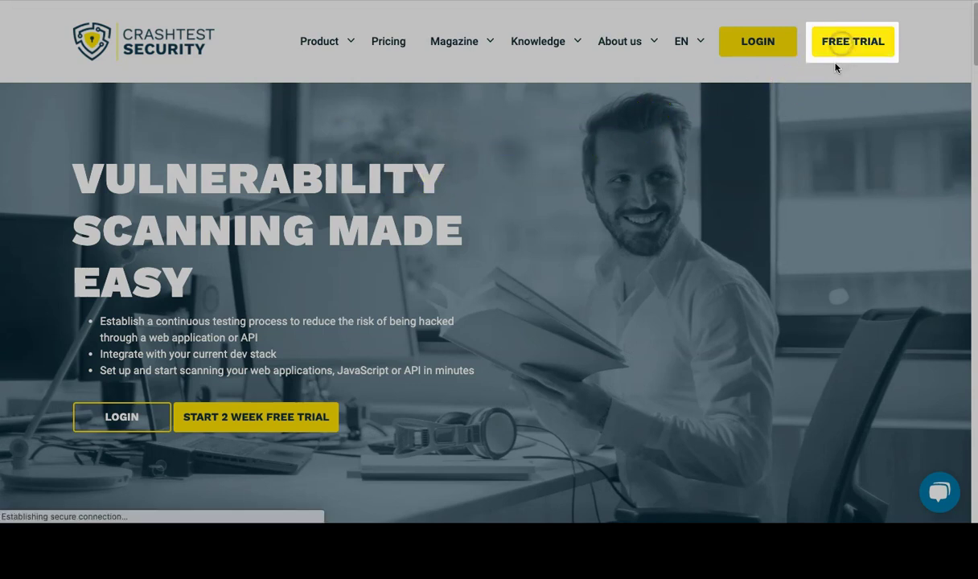
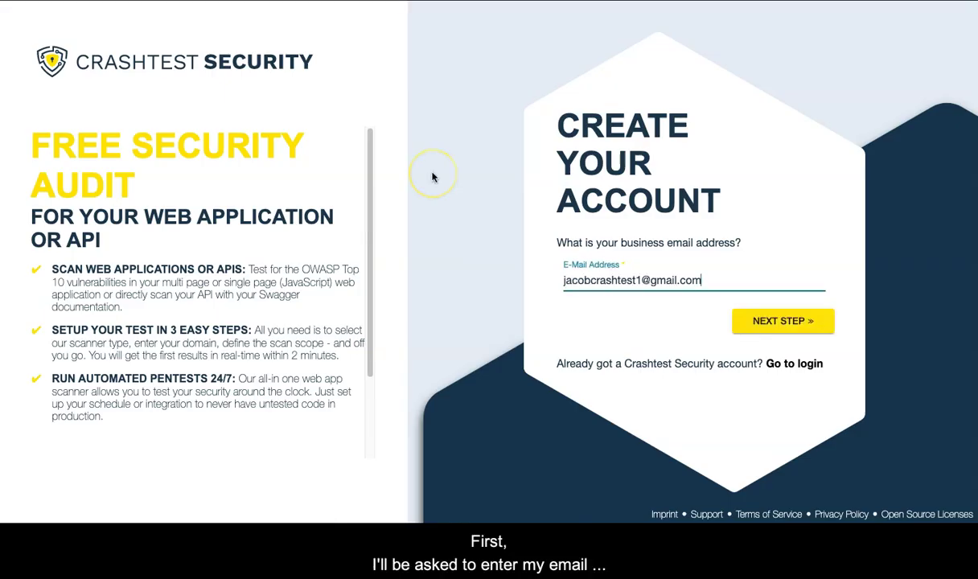
key("Return")
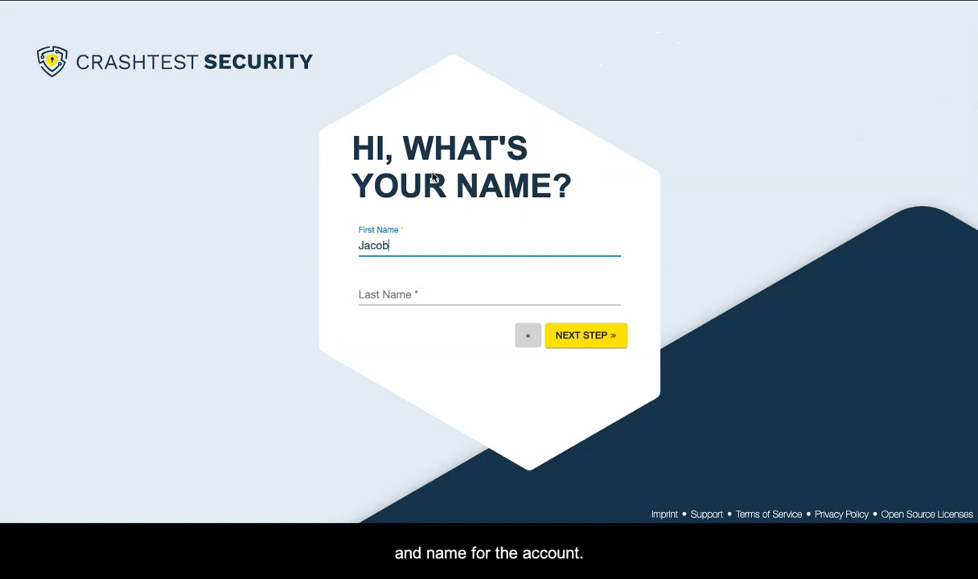
key("Tab")
key("Return")
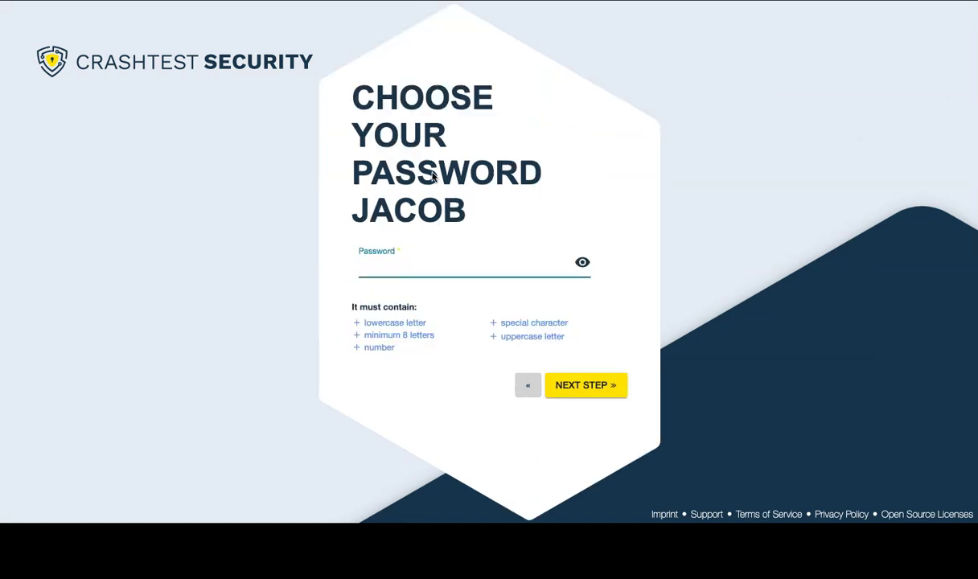
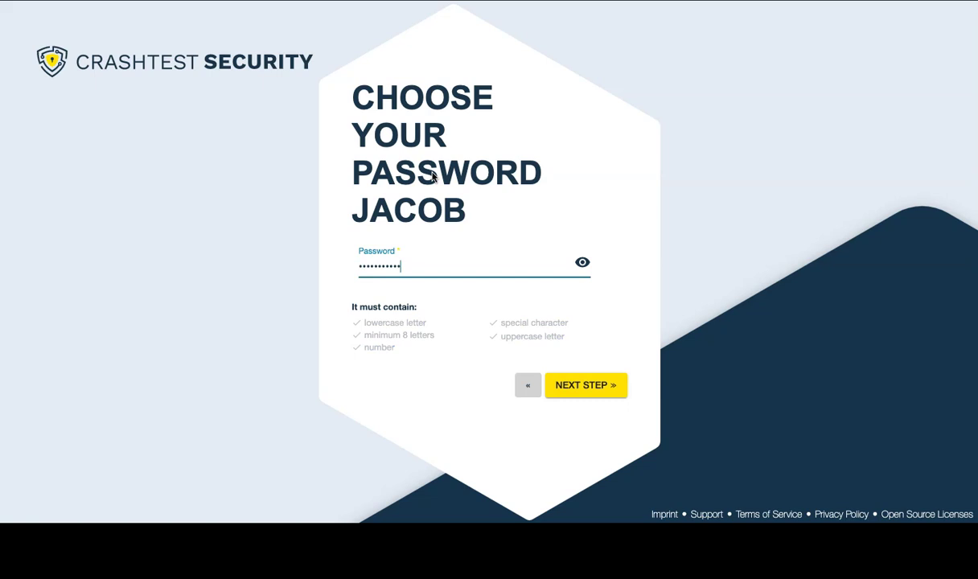
key("Return")
Add the +49 country code and a phone number, finish sign-up, and activate via the e-mailed link.
left_click(369, 272)
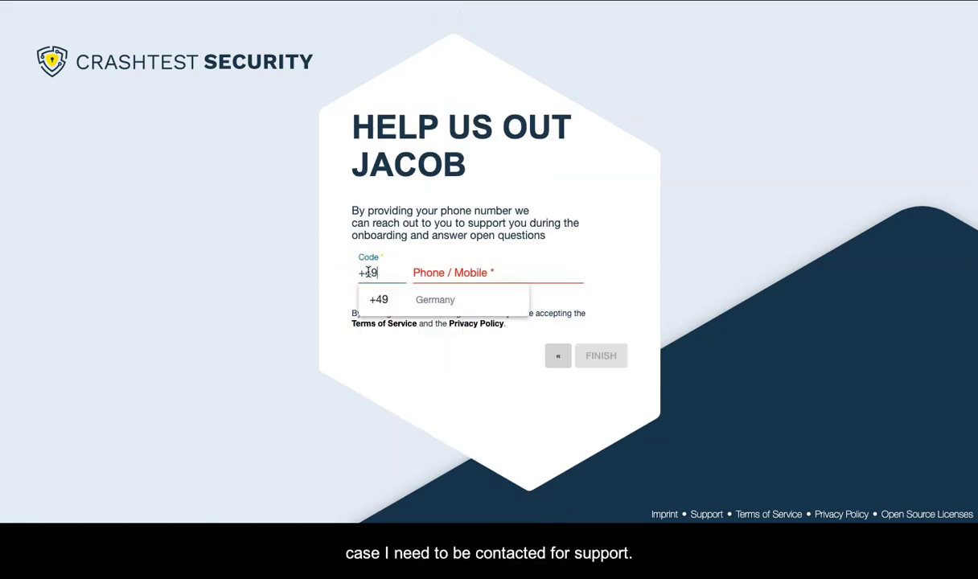
key("Tab")
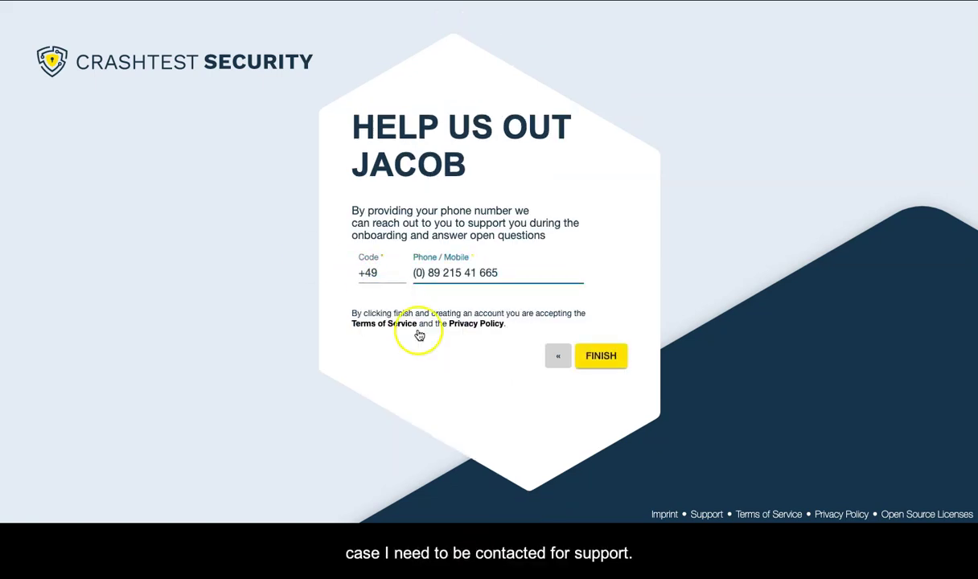
left_click(585, 359)
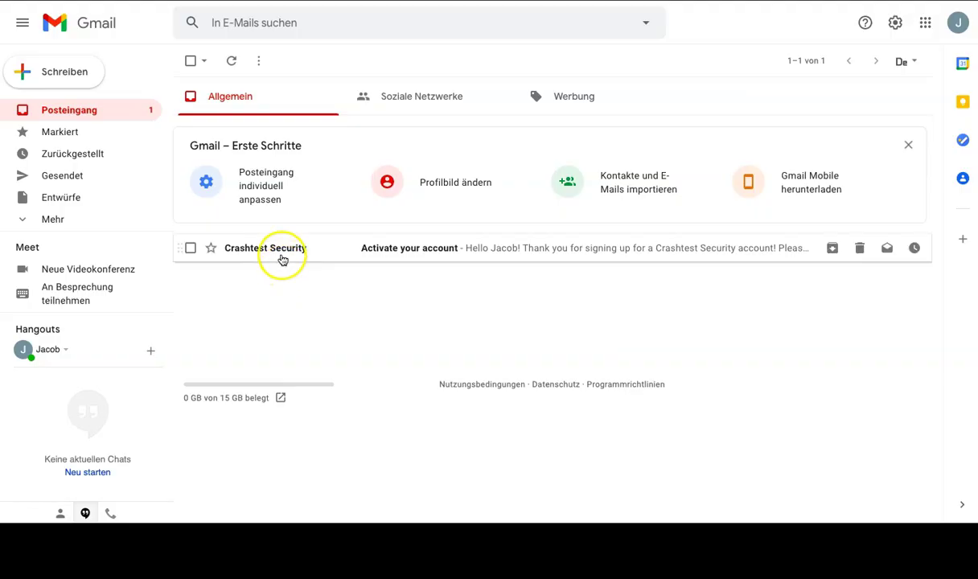
left_click(281, 256)
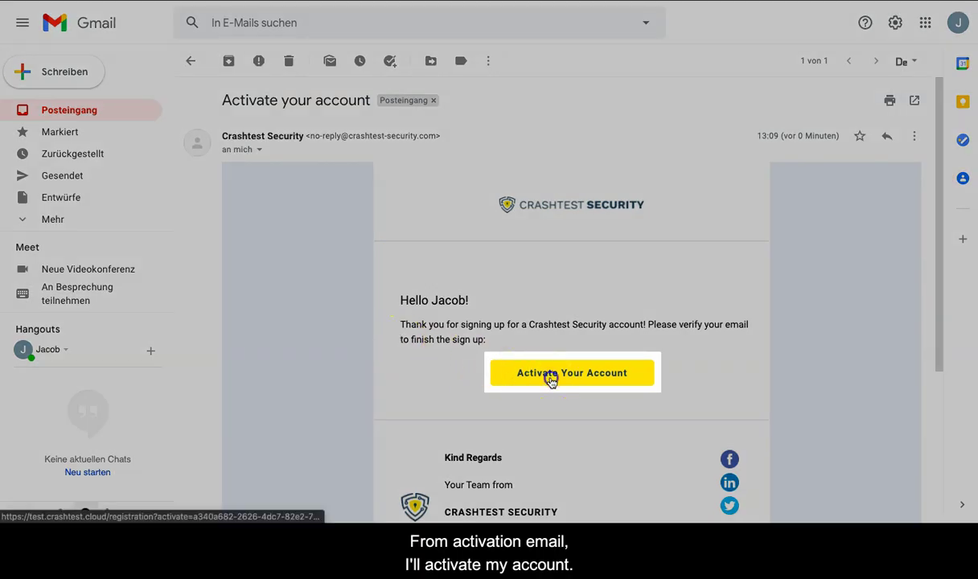
left_click(551, 380)
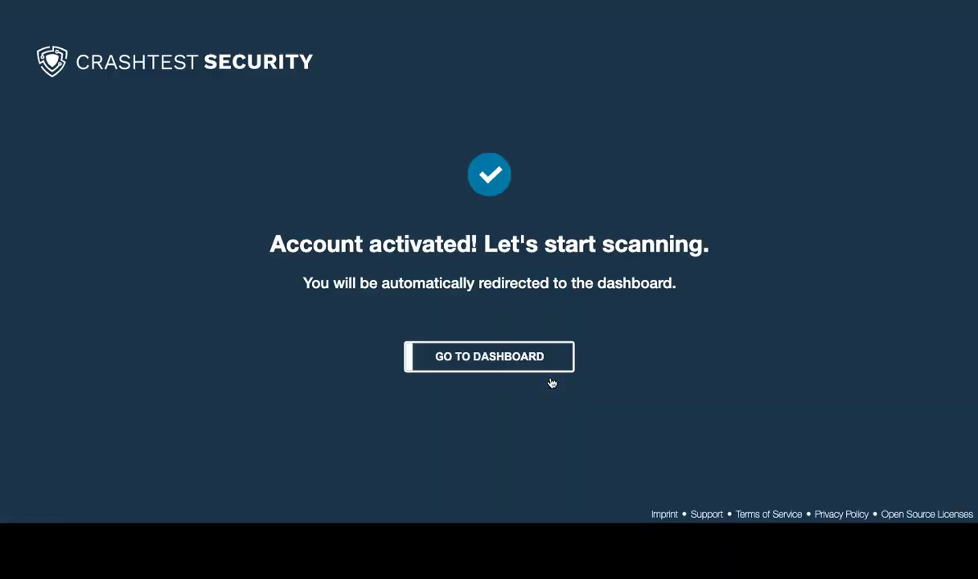
Enter the dashboard, browse the Scan Targets and Teams pages, then collapse and re-expand the sidebar.
left_click(518, 365)
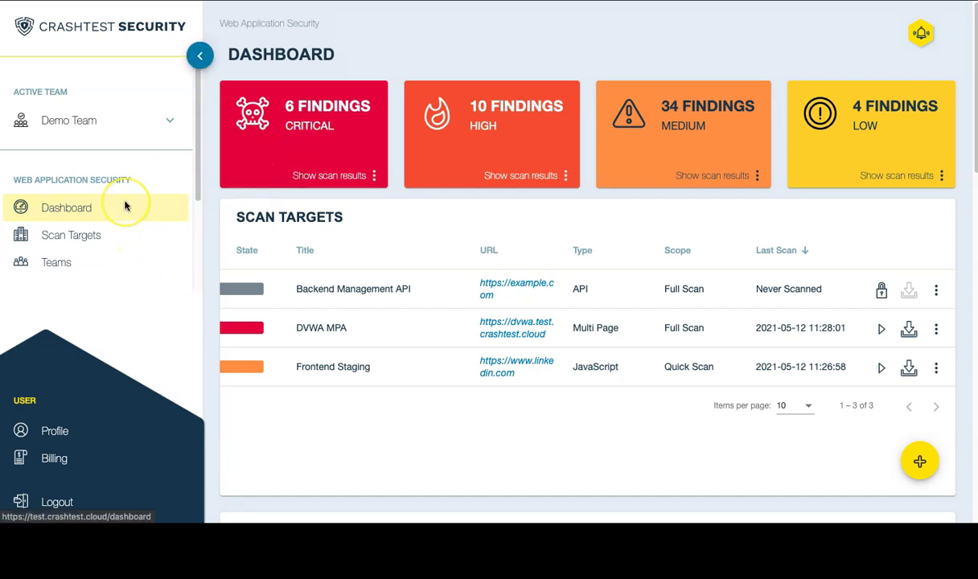
left_click(124, 237)
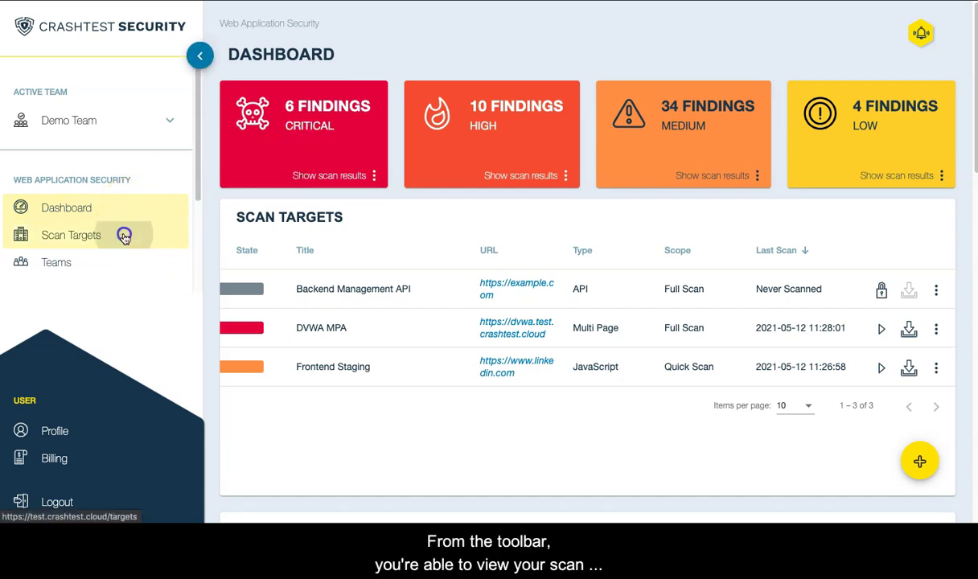
left_click(117, 263)
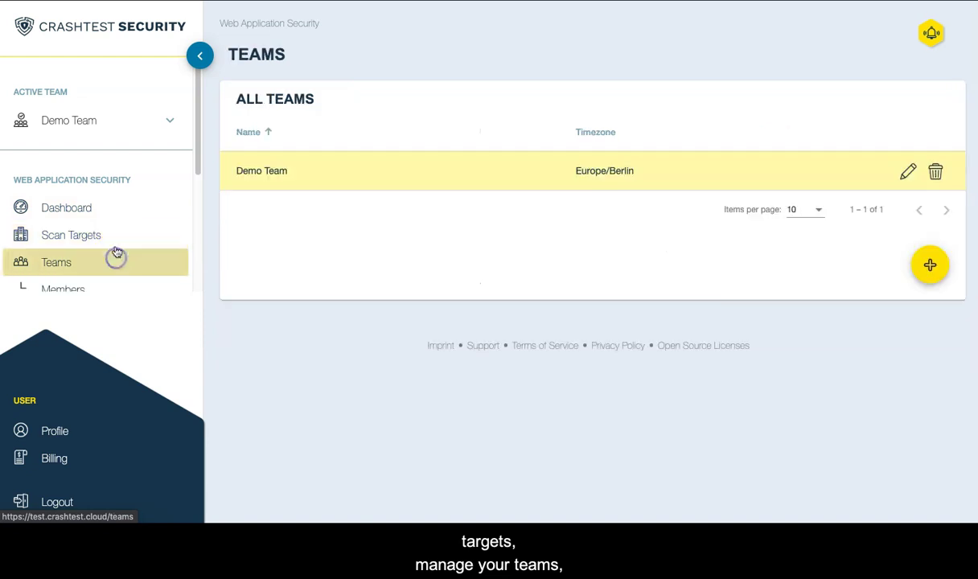
scroll(114, 248, "down", 4)
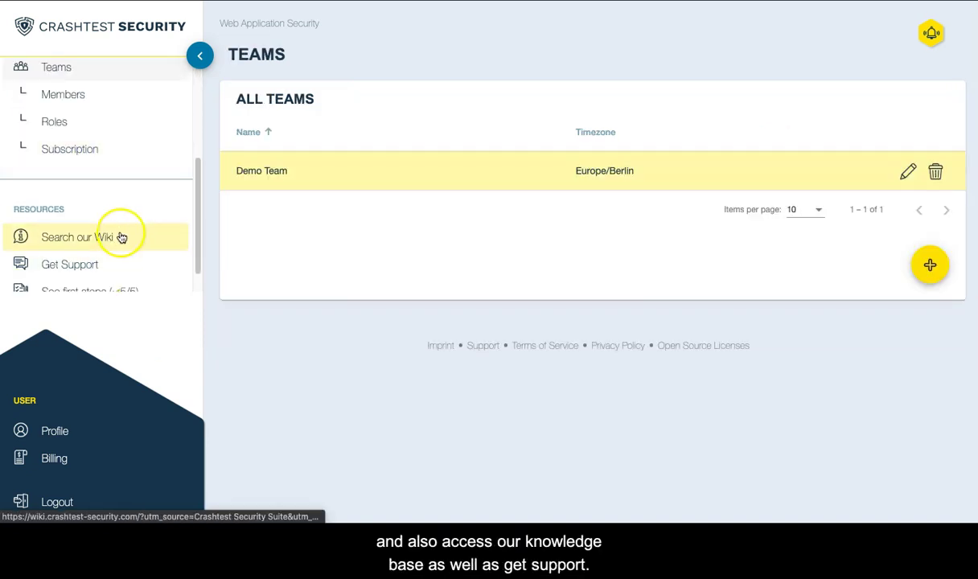
scroll(120, 235, "up", 4)
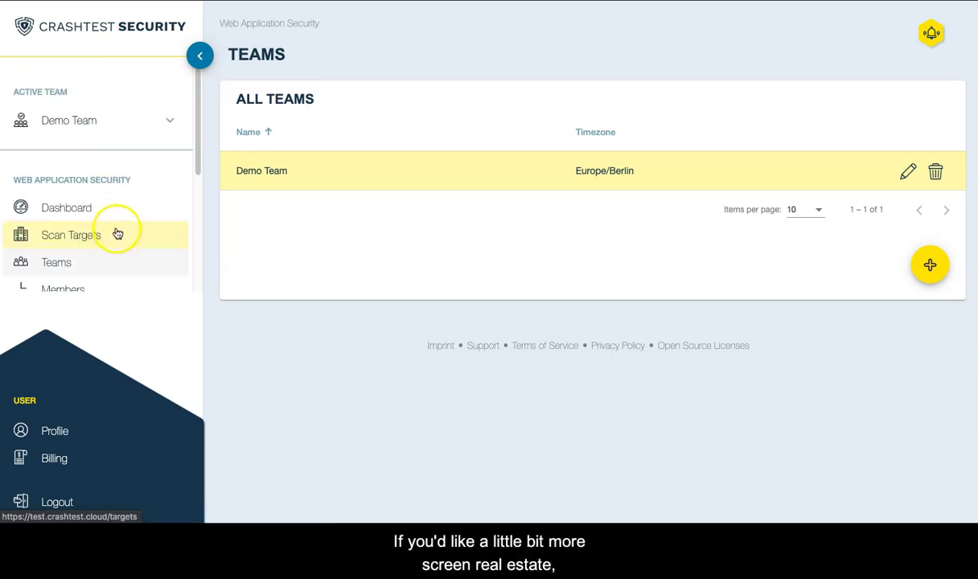
left_click(197, 56)
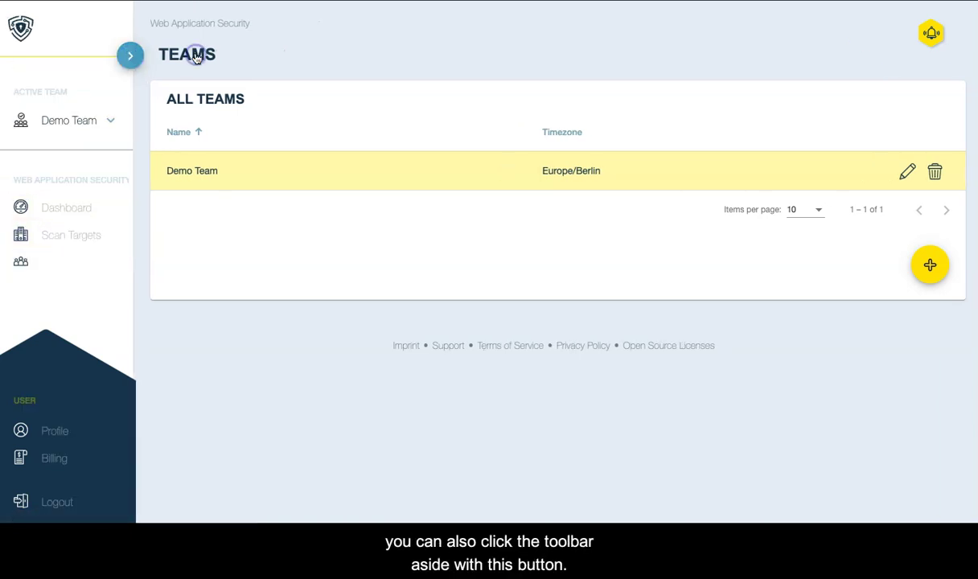
left_click(44, 54)
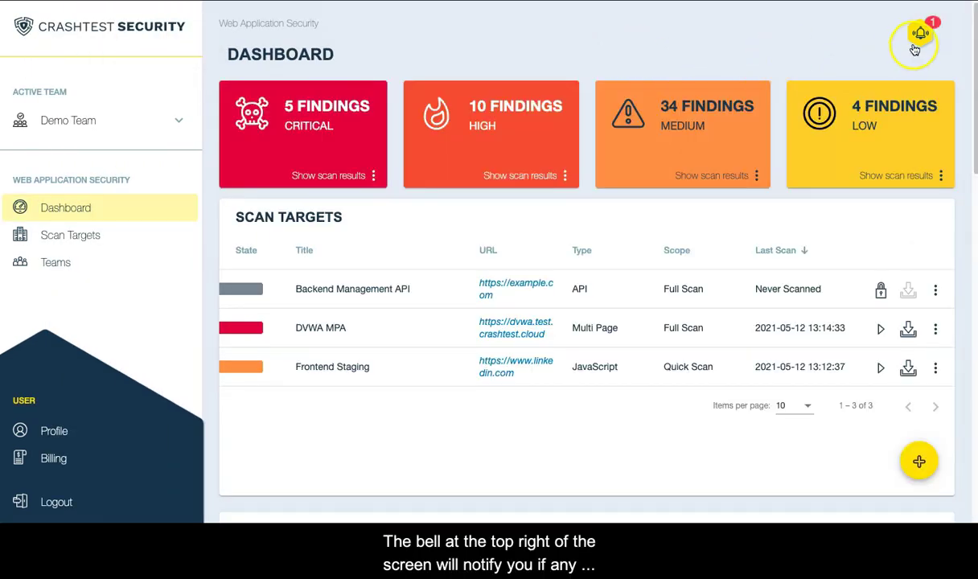
Read the two Scan finished notifications, then check Frontend Staging's severity bar and row options menu.
left_click(915, 47)
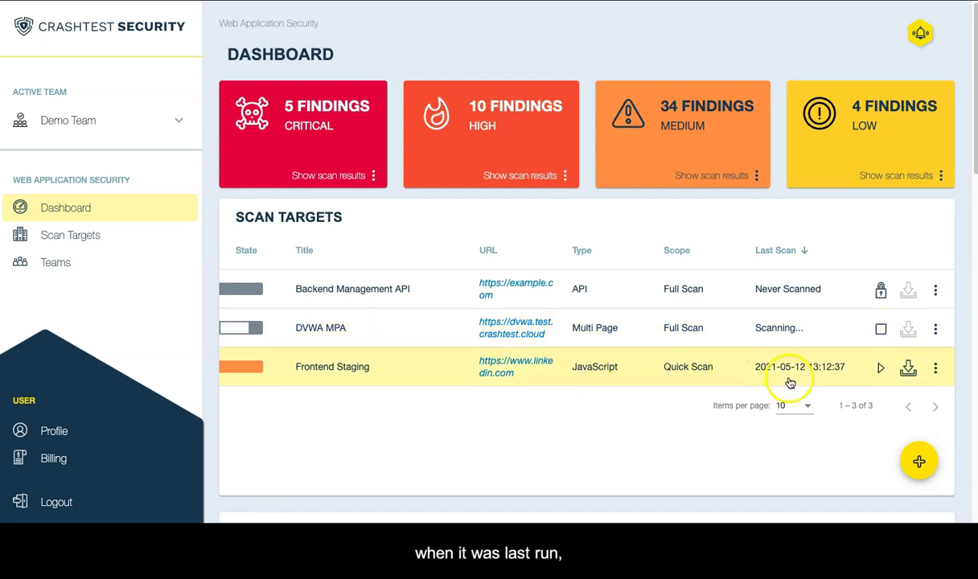
mouse_move(260, 371)
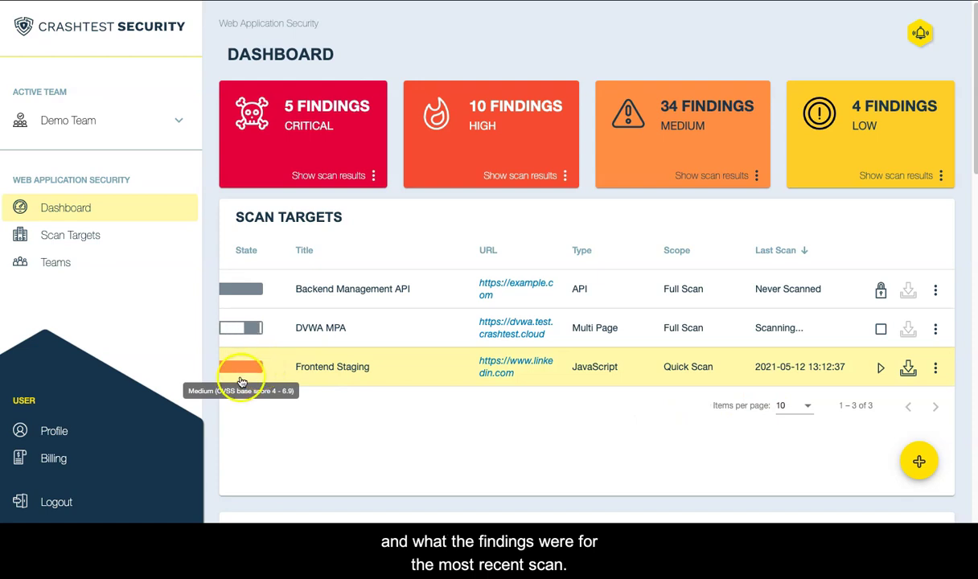
left_click(240, 377)
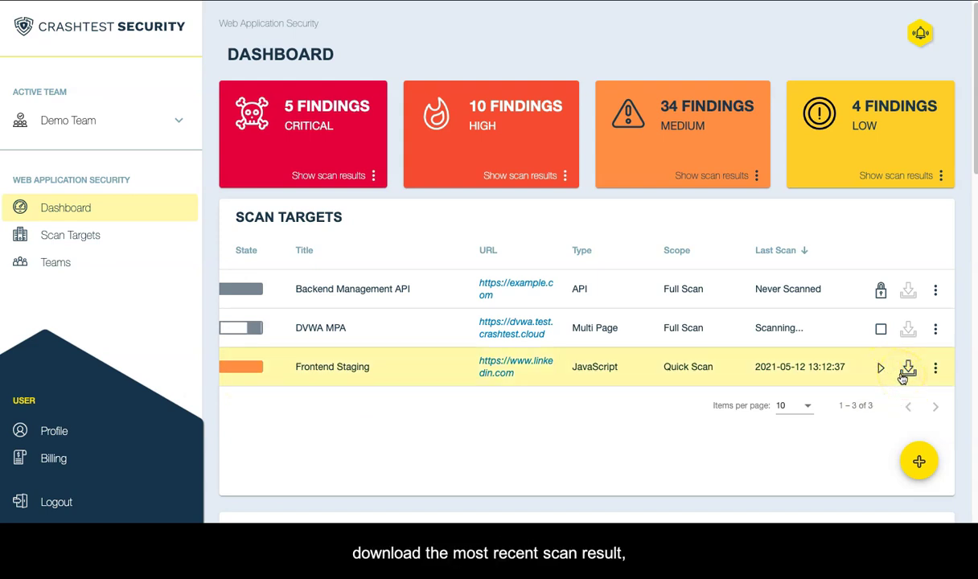
left_click(936, 369)
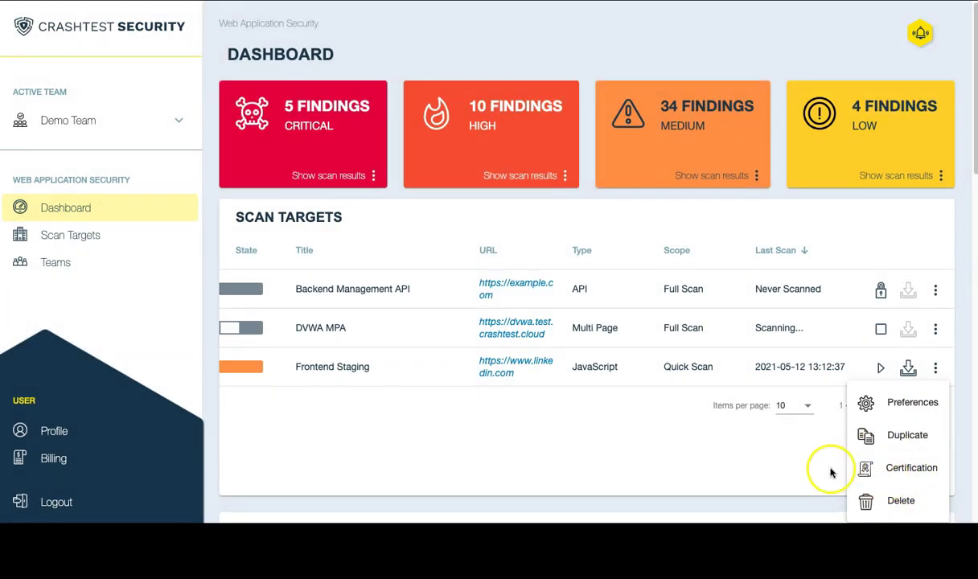
Close the Frontend Staging options menu and scroll down to the DVWA MPA last-scan findings.
left_click(816, 468)
scroll(816, 469, "down", 5)
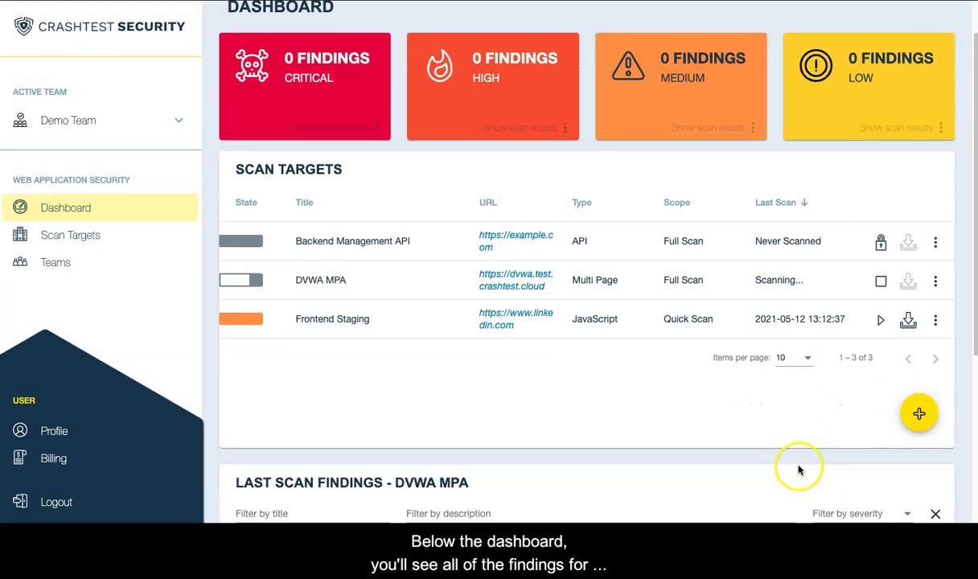
scroll(800, 471, "down", 6)
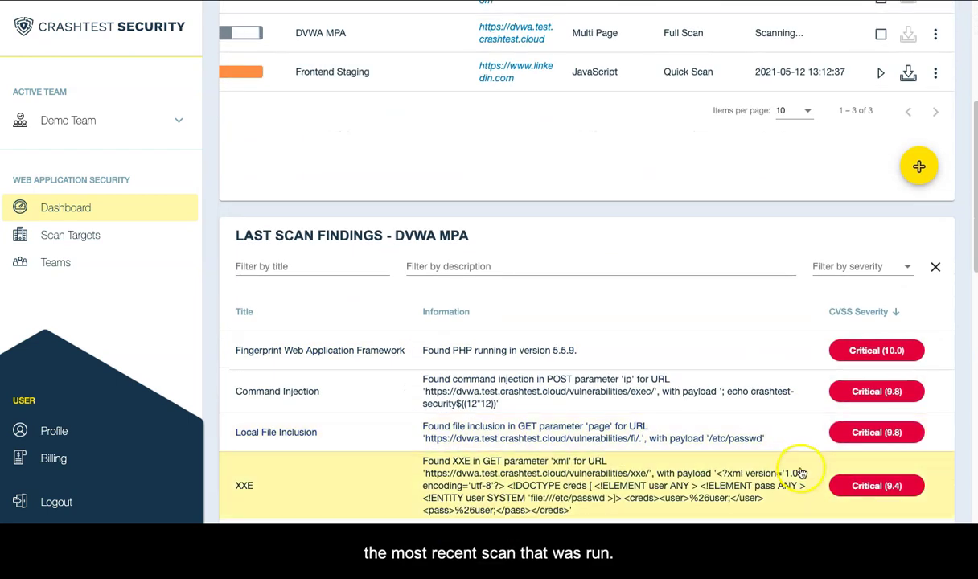
scroll(799, 473, "down", 2)
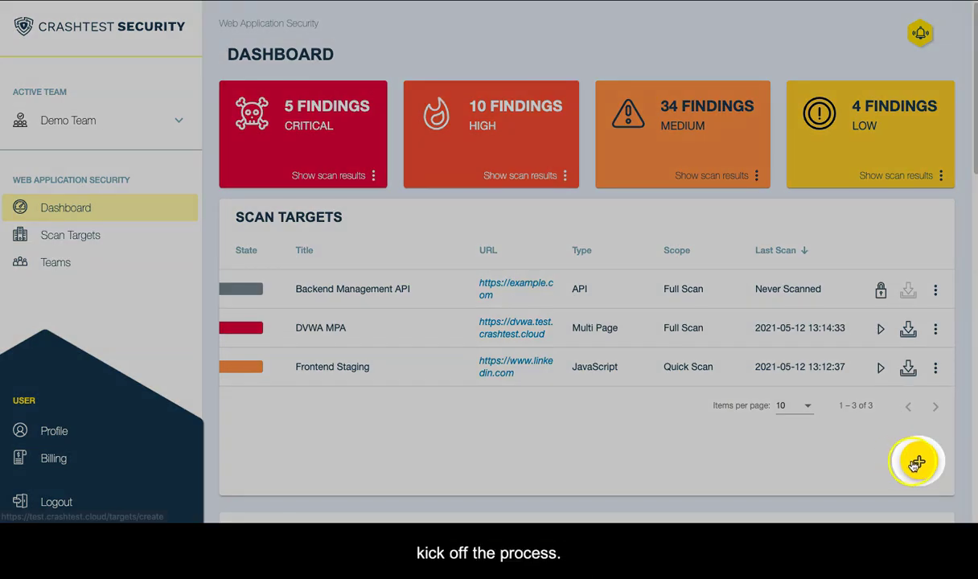
Start a new scan target and pick Web Application as its type.
left_click(915, 463)
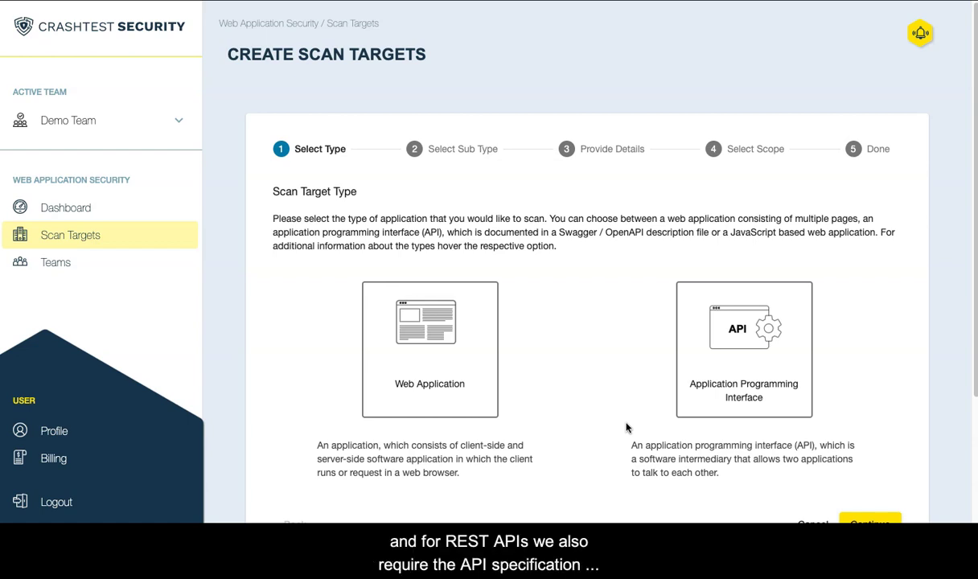
scroll(553, 400, "down", 1)
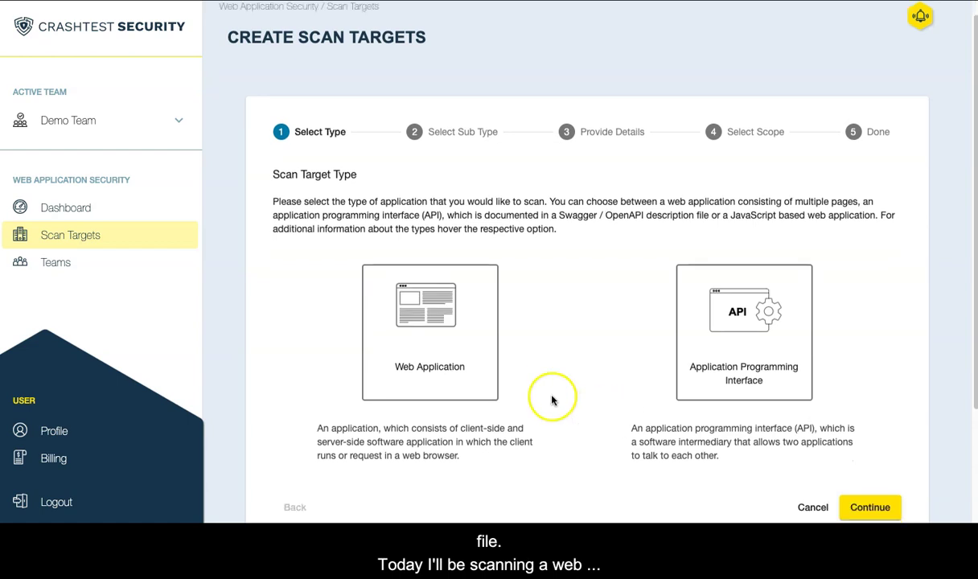
left_click(458, 359)
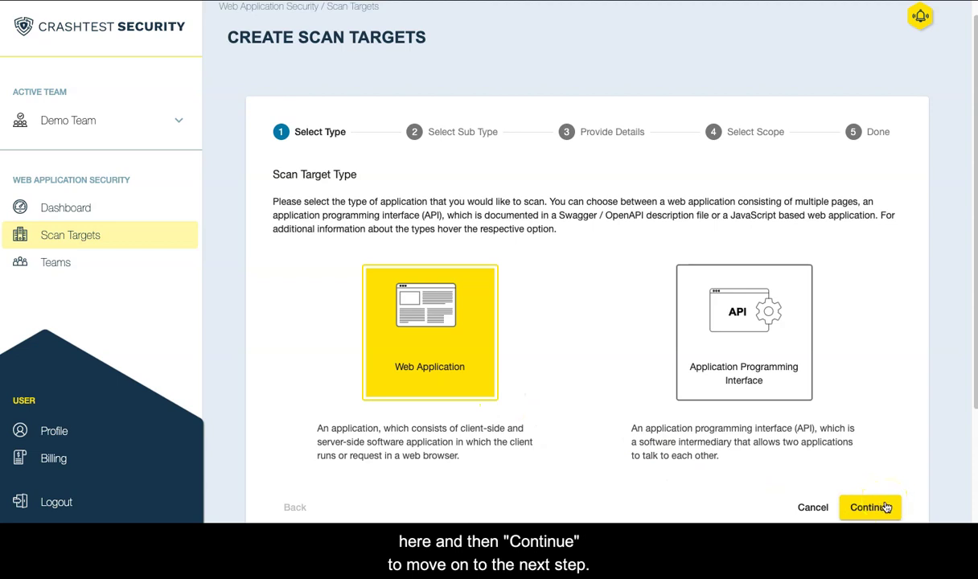
left_click(885, 508)
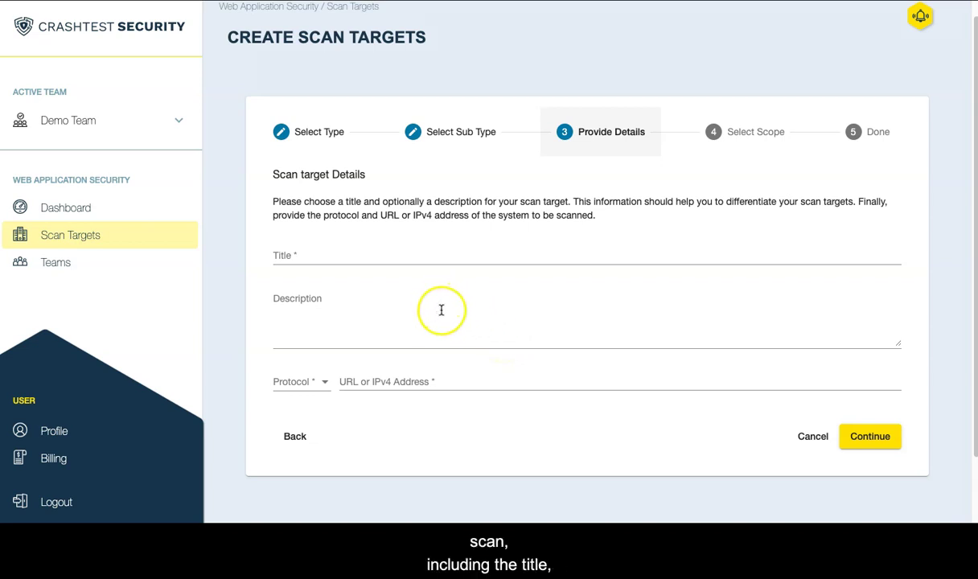
left_click(404, 257)
type("Jui")
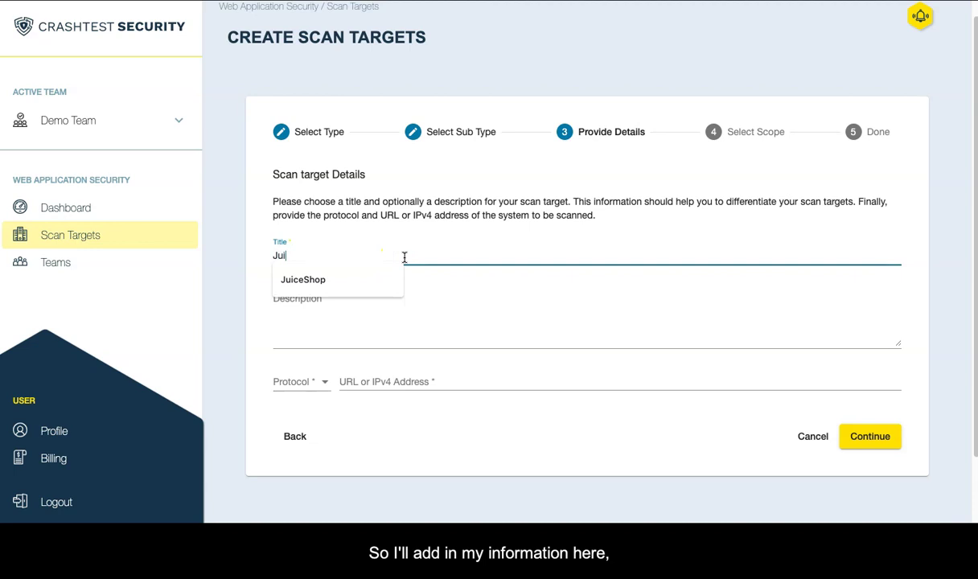
key("Down")
key("Tab")
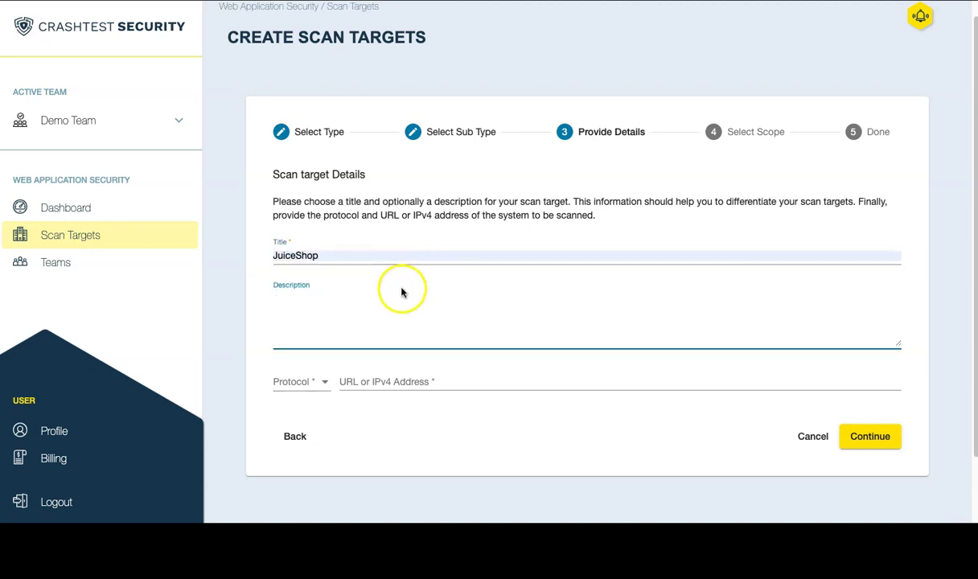
left_click(382, 380)
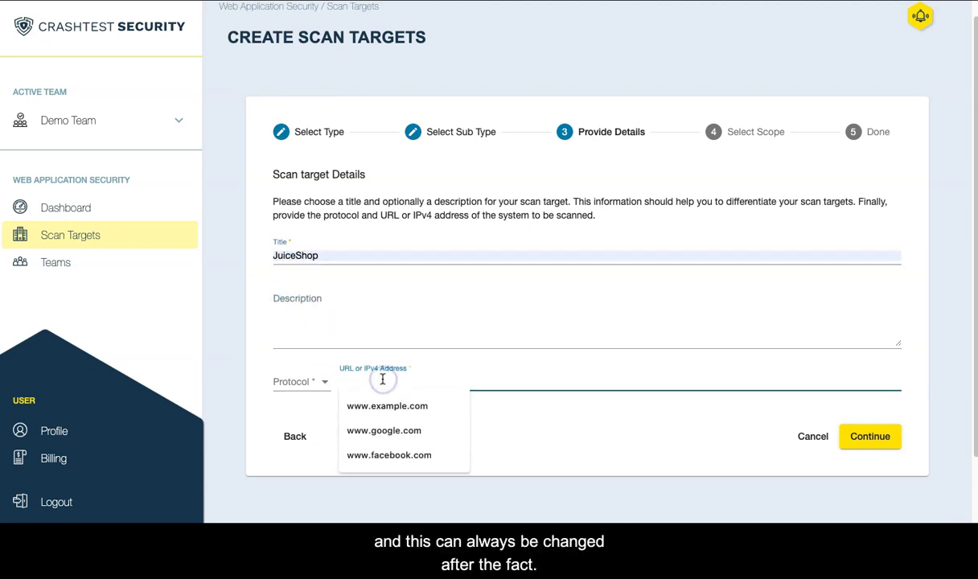
type("juice-shop.herokuapp.com/#/")
left_click(547, 410)
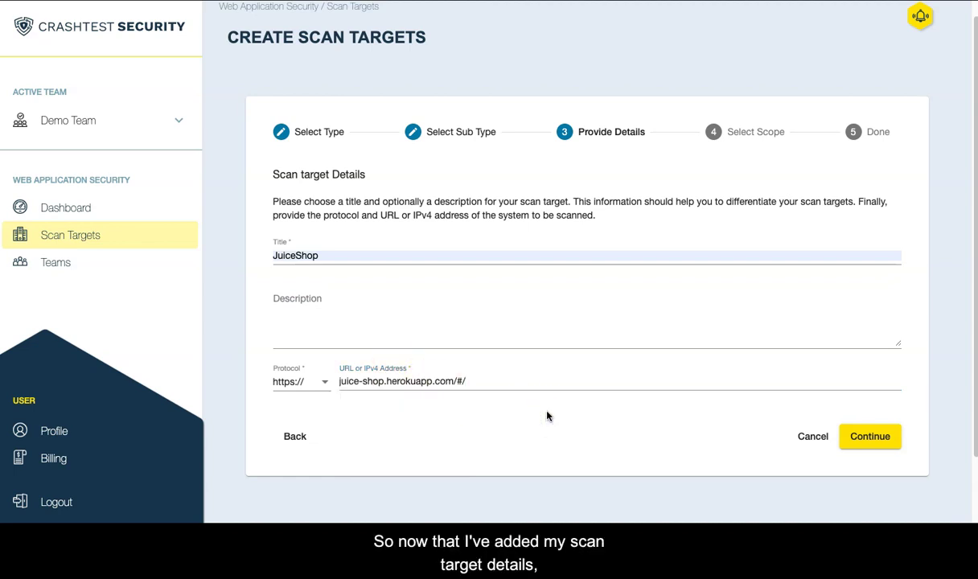
Advance the wizard to the Select Scope step with Quick Scan and Full Scan options.
left_click(882, 442)
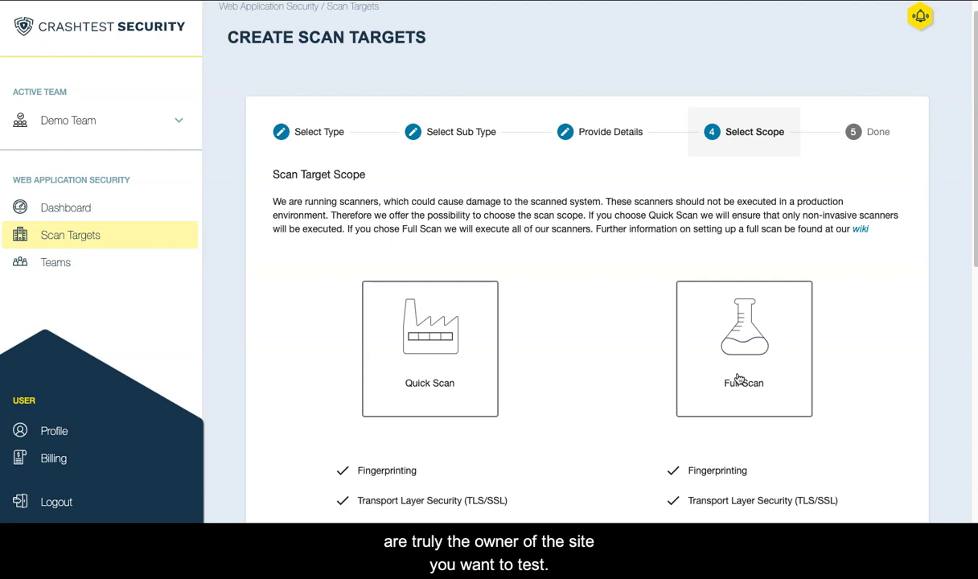
left_click(738, 378)
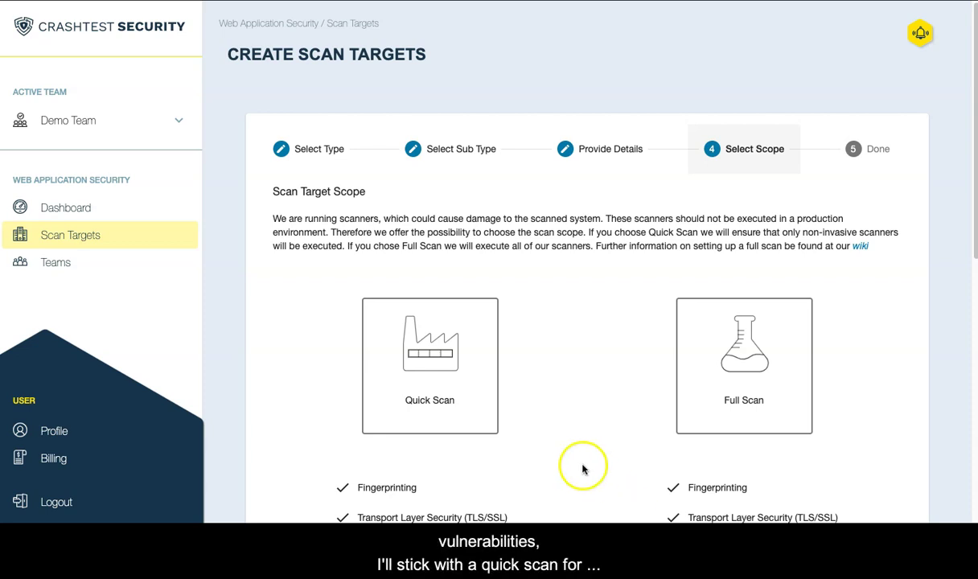
Select Quick Scan as the JuiceShop target's scope and scroll to the wizard's end.
left_click(469, 382)
scroll(539, 354, "down", 3)
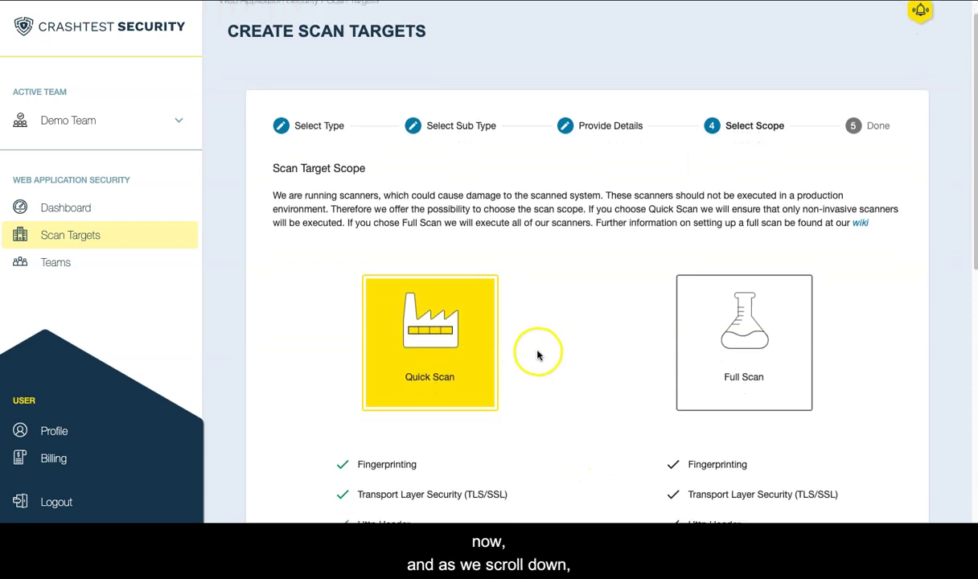
scroll(539, 357, "down", 2)
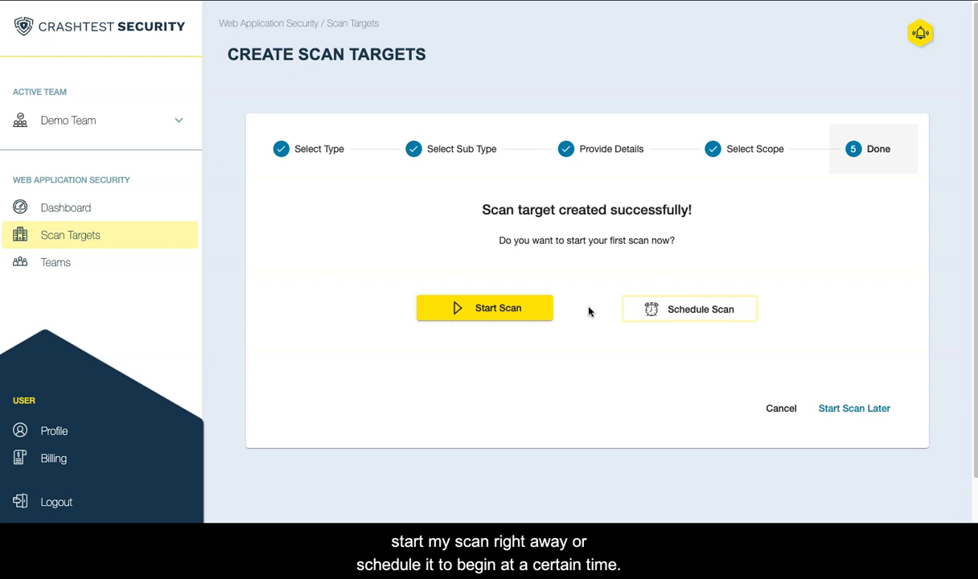
Start JuiceShop's first scan and review the Scan #1 page and its Scan Progress diagram.
left_click(546, 309)
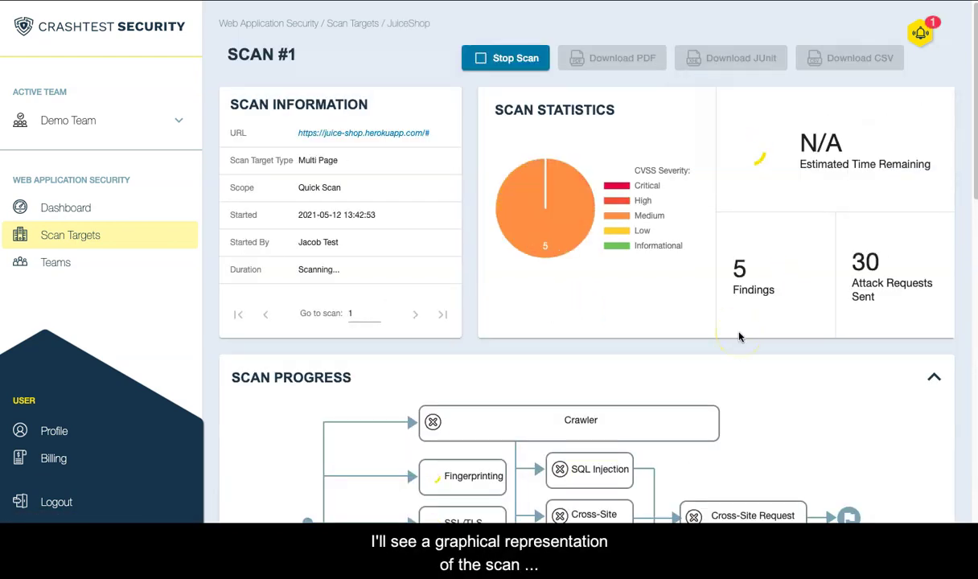
scroll(740, 387, "down", 1)
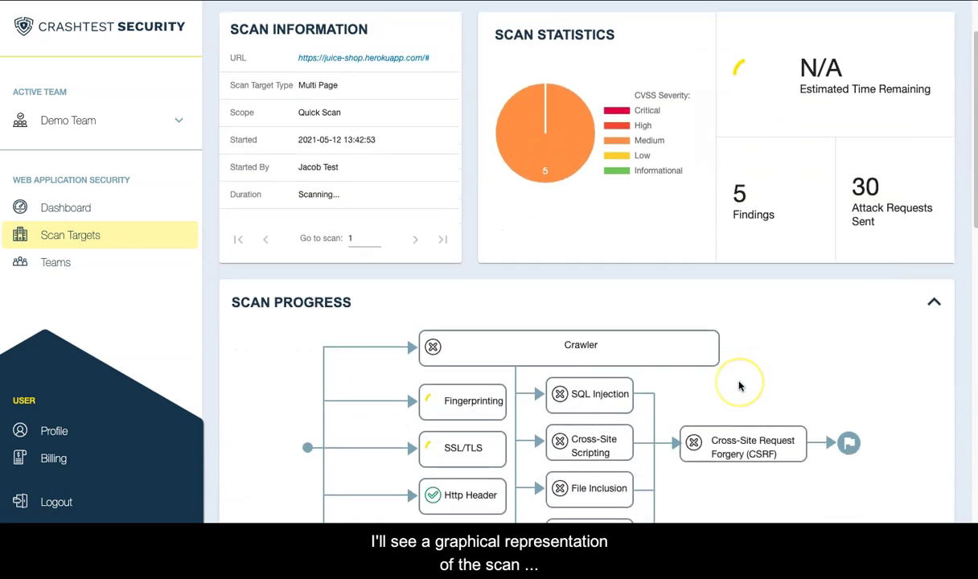
scroll(740, 387, "down", 2)
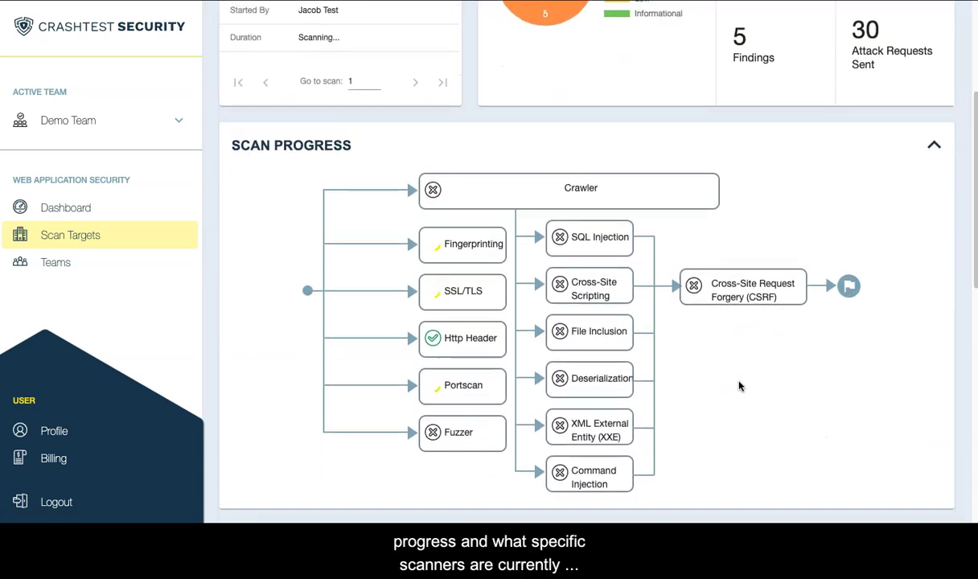
left_click(603, 181)
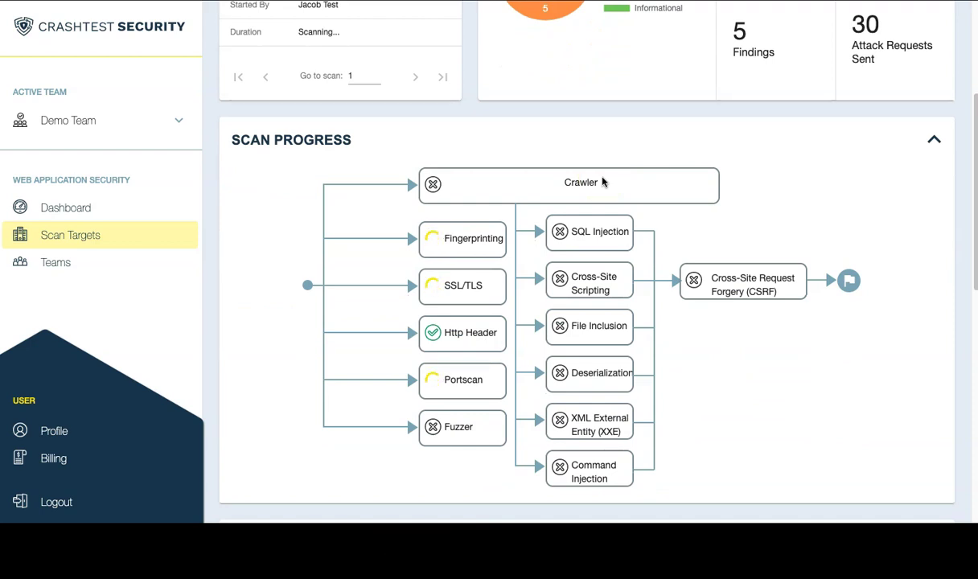
scroll(592, 222, "down", 3)
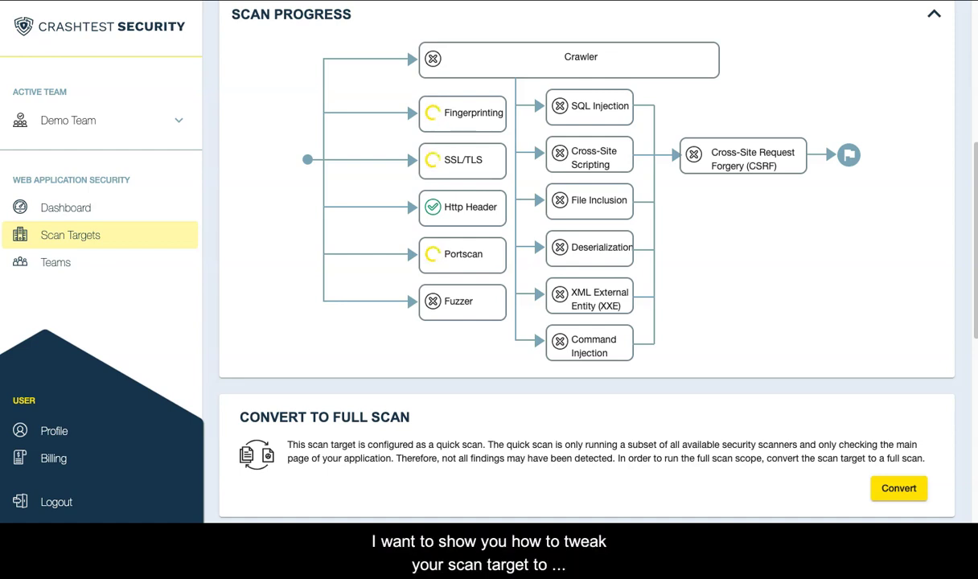
scroll(481, 395, "up", 1)
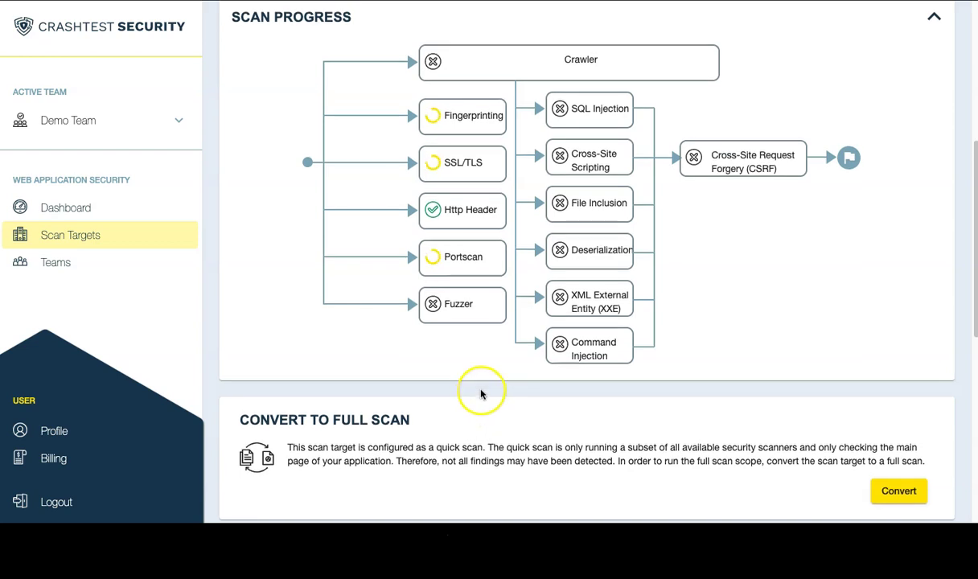
scroll(513, 292, "up", 3)
scroll(515, 290, "up", 2)
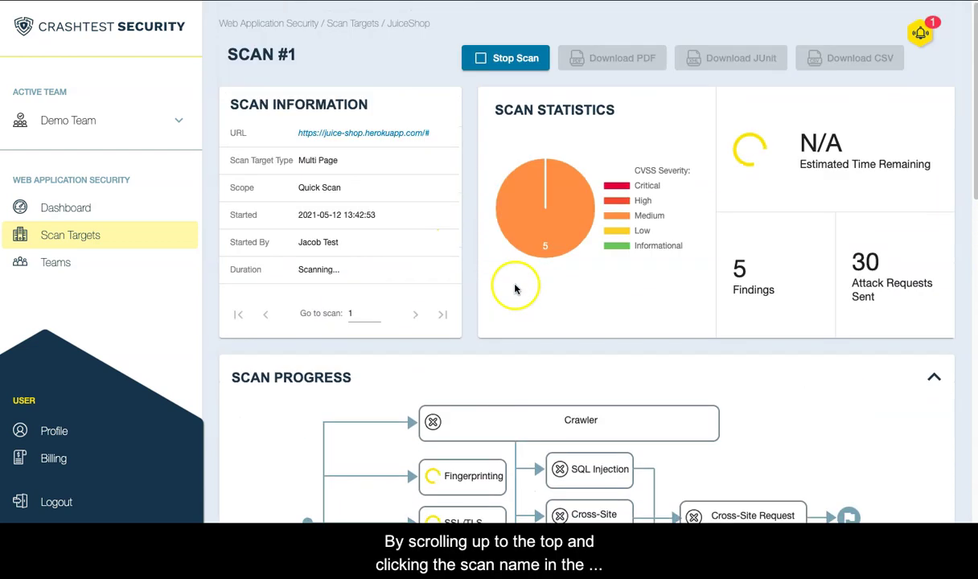
Review JuiceShop's Preferences: General settings, Smart Crawling crawler mode and 200 requests-per-second throttling.
left_click(412, 26)
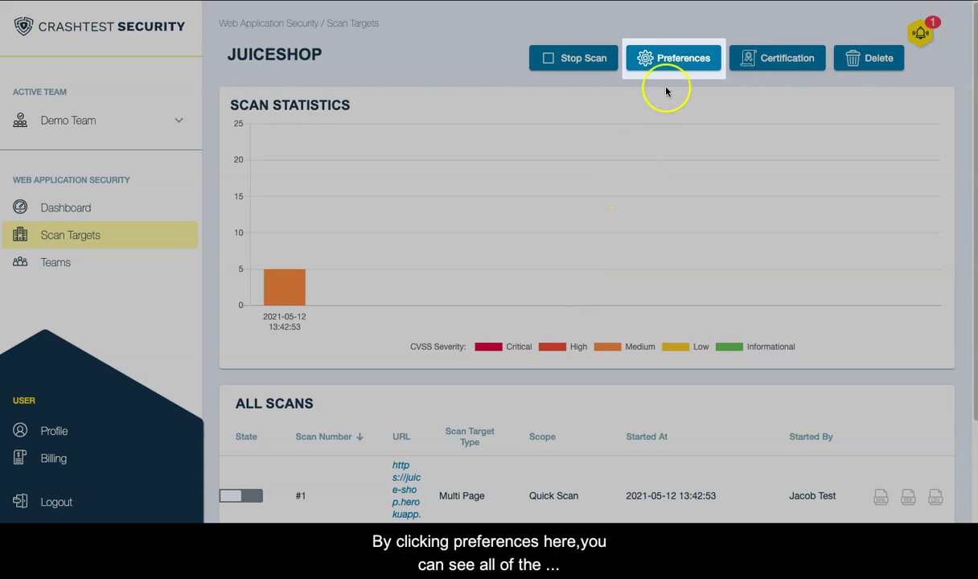
left_click(667, 69)
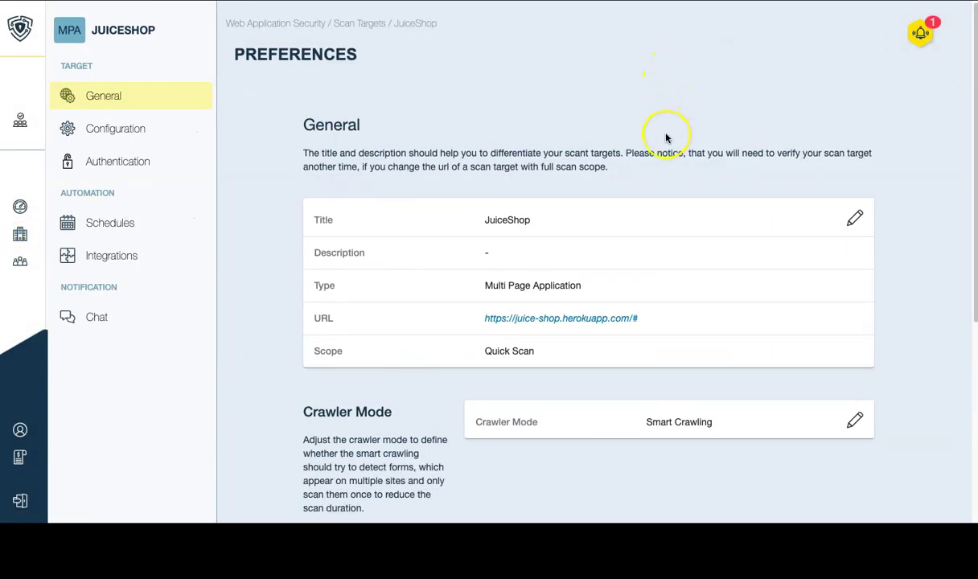
scroll(684, 145, "down", 1)
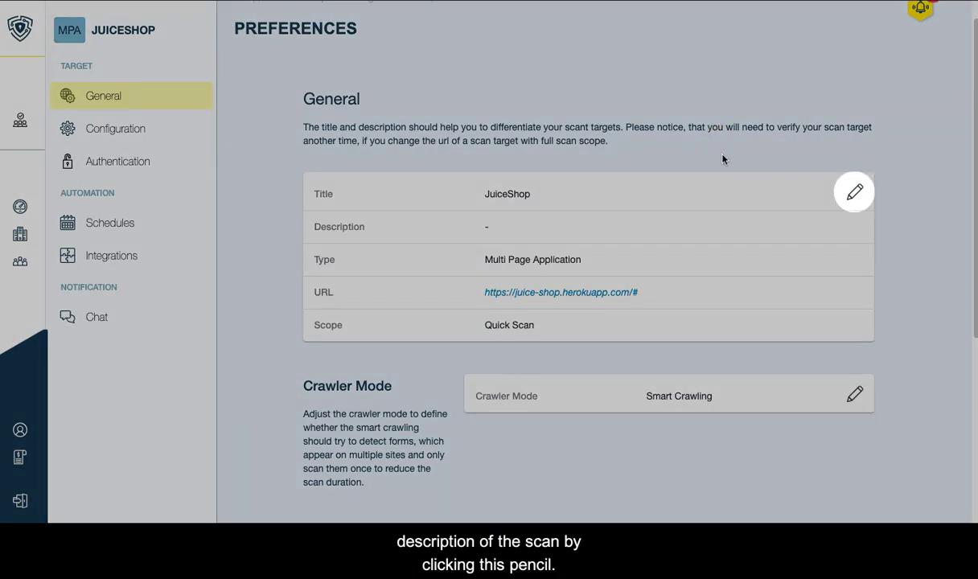
left_click(854, 194)
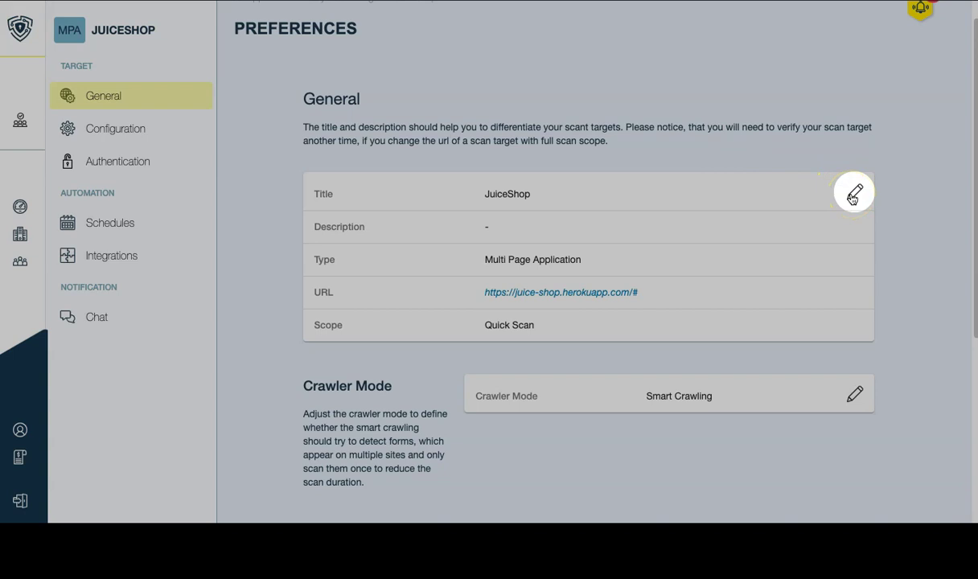
scroll(812, 316, "down", 2)
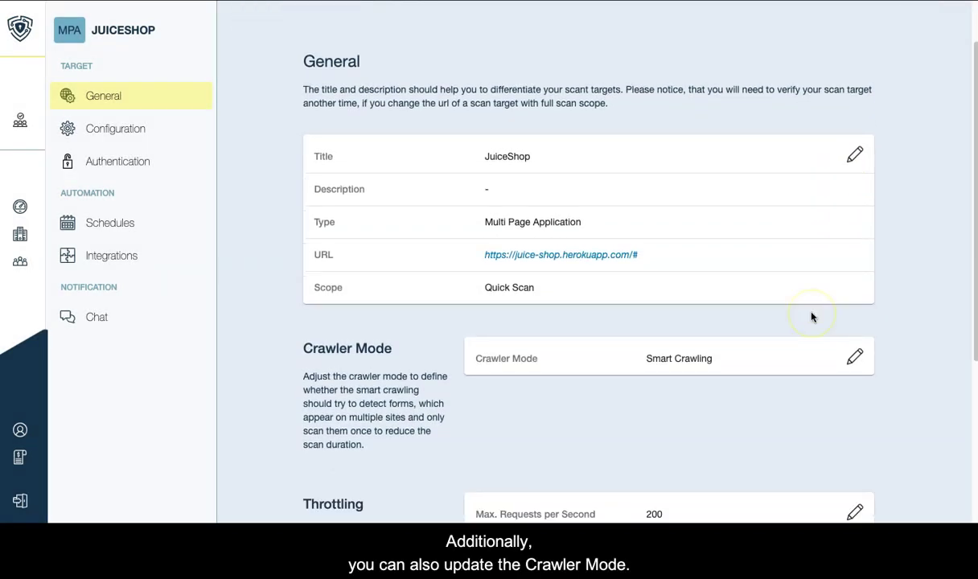
scroll(812, 316, "down", 1)
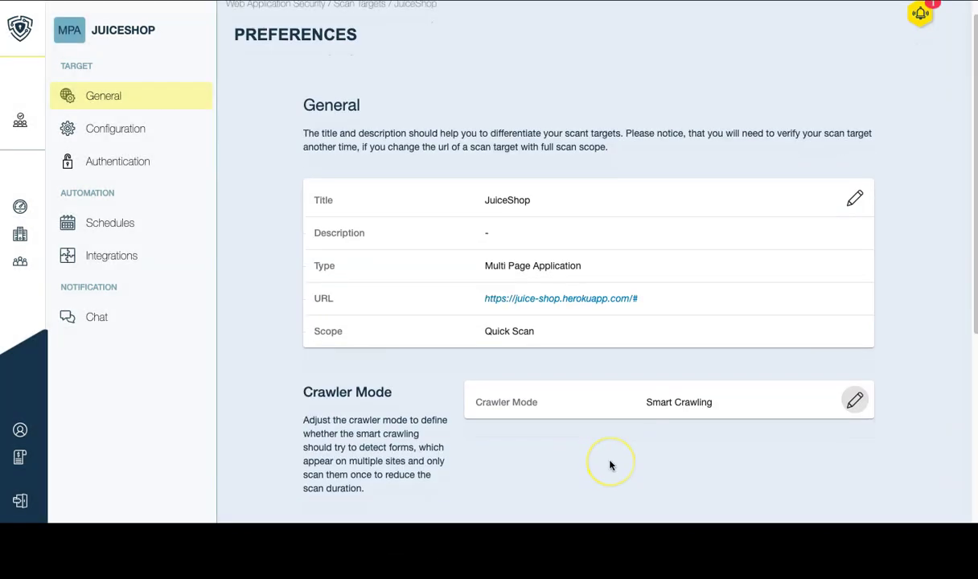
scroll(609, 463, "down", 3)
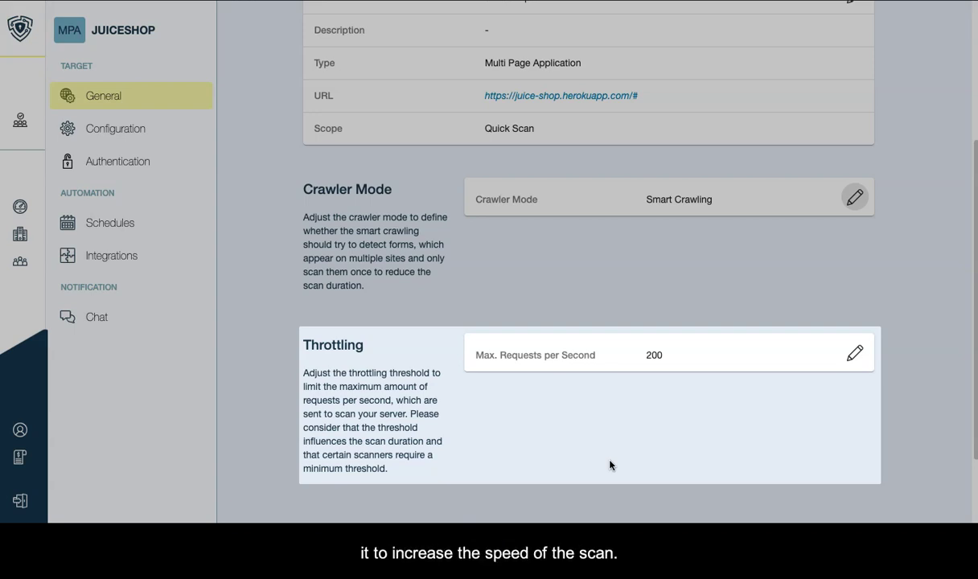
scroll(367, 354, "up", 1)
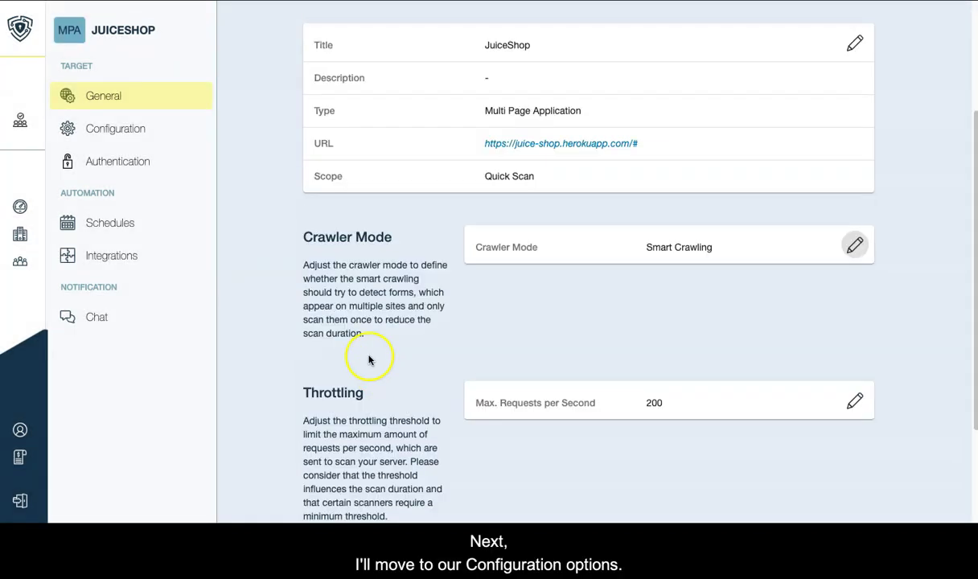
Open JuiceShop's Configuration preferences to view the empty Allowed URLs and Denied URLs lists.
left_click(165, 136)
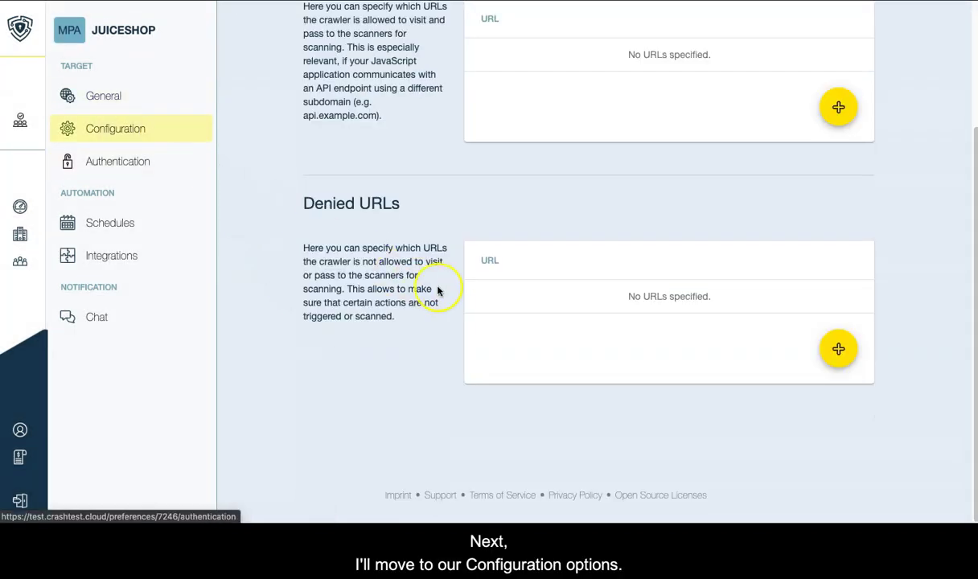
scroll(437, 284, "up", 3)
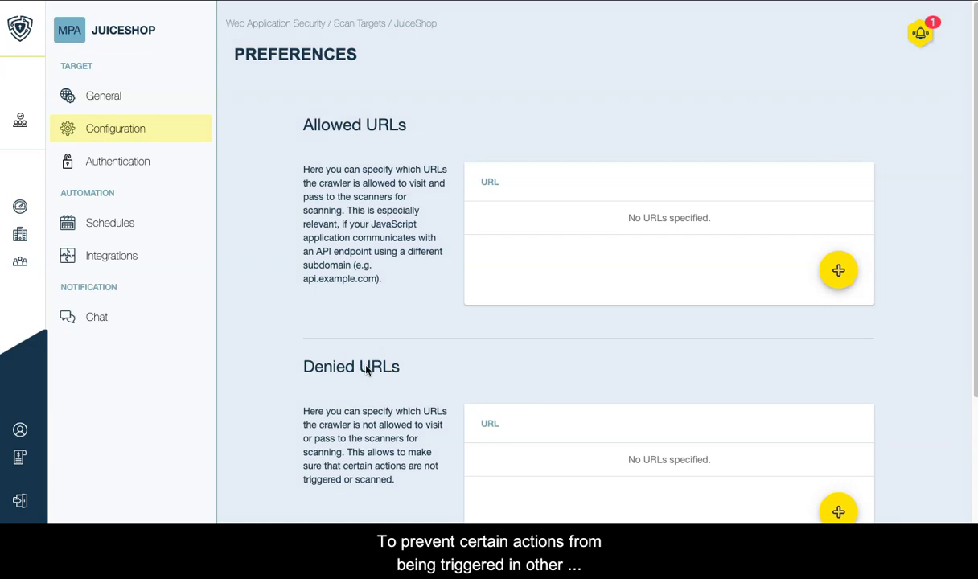
scroll(367, 369, "down", 1)
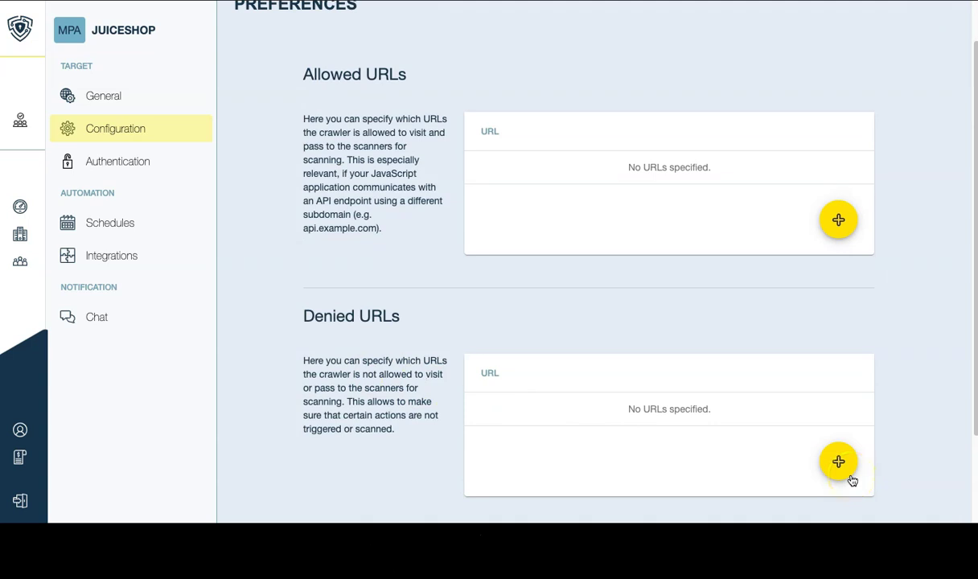
Go to JuiceShop's Authentication settings and edit the Application Login URL entry.
left_click(159, 165)
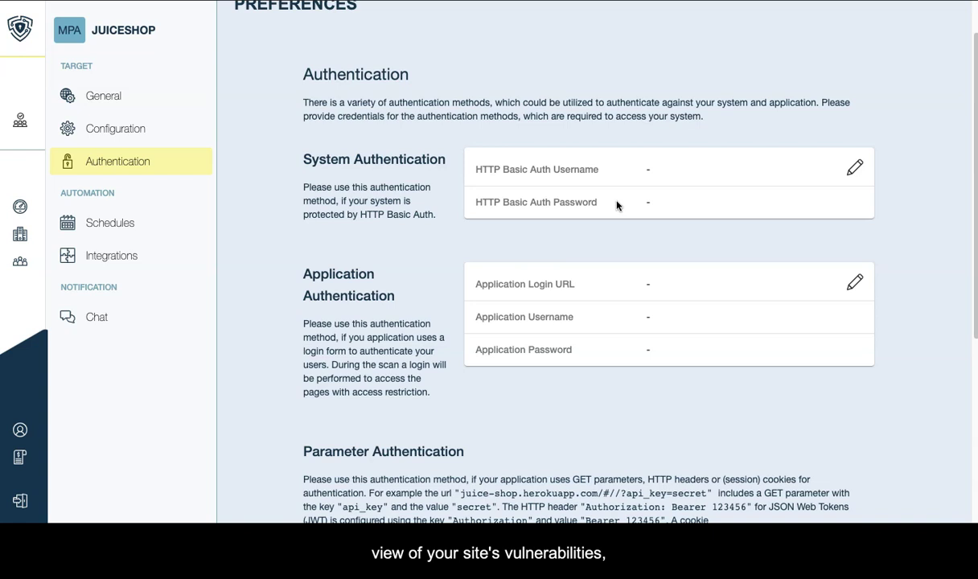
left_click(395, 217)
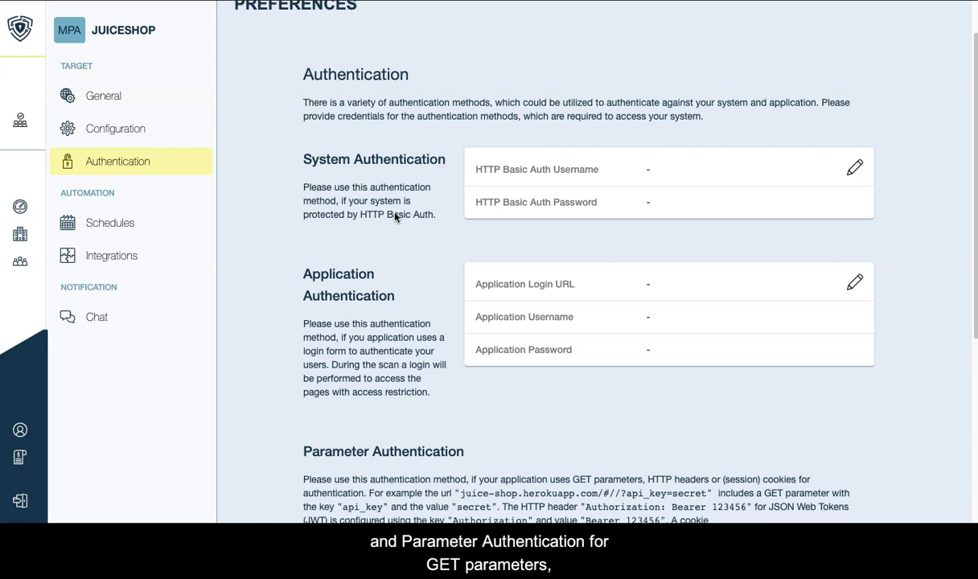
left_click(431, 242)
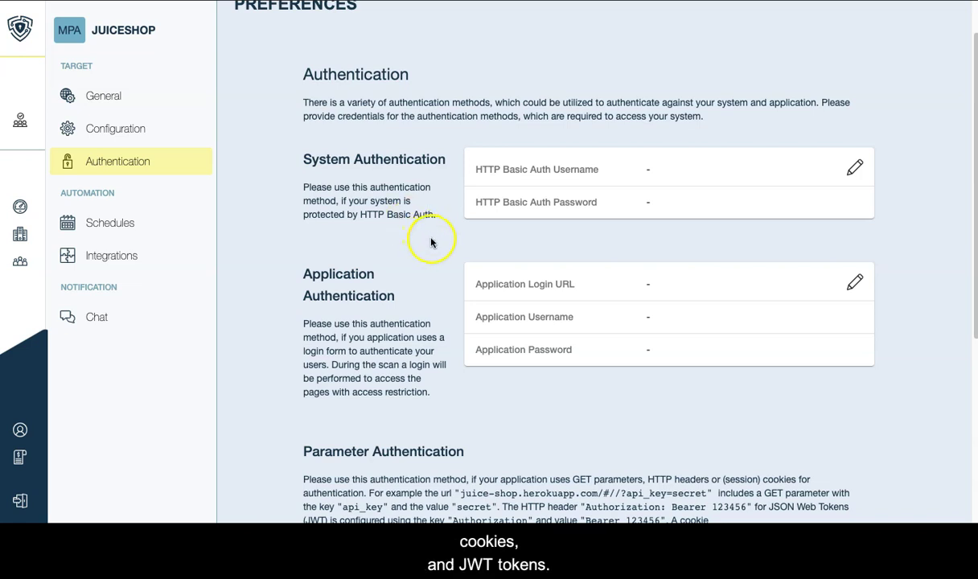
left_click(662, 383)
left_click(667, 386)
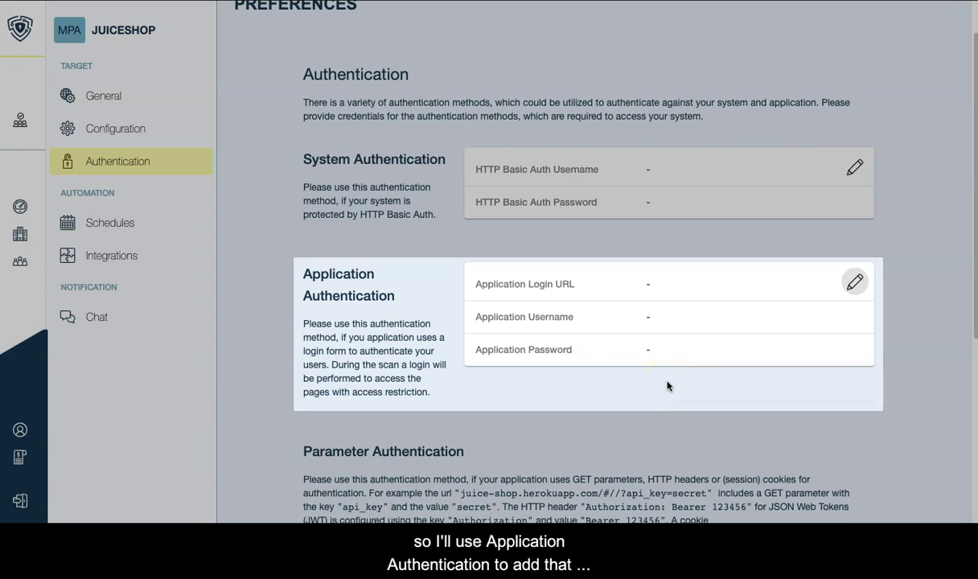
left_click(855, 282)
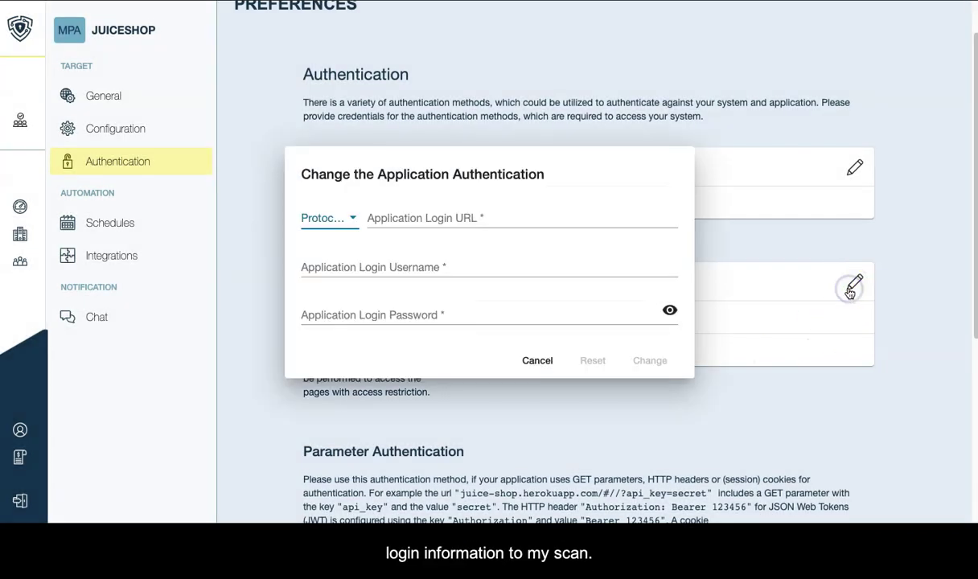
left_click(726, 273)
left_click(564, 213)
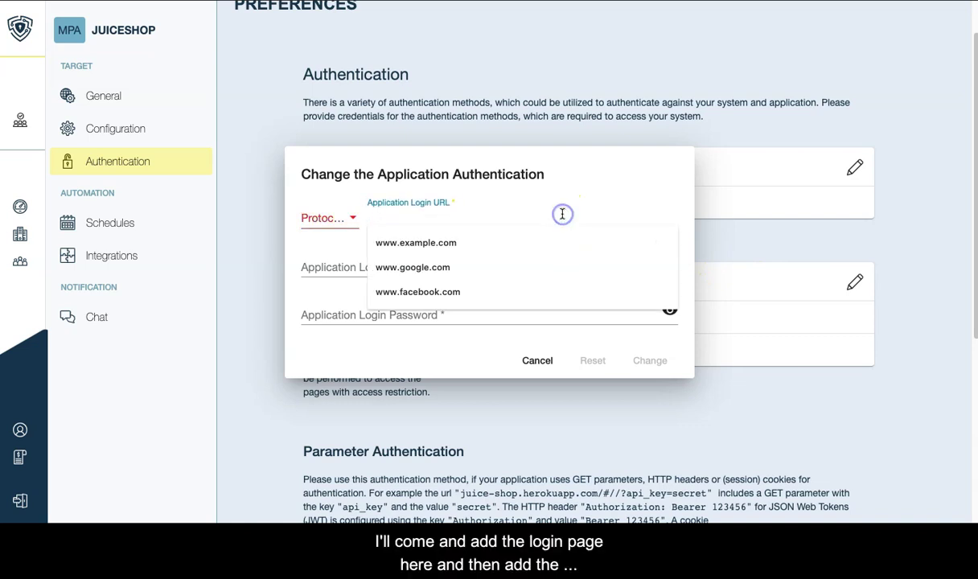
key("Tab")
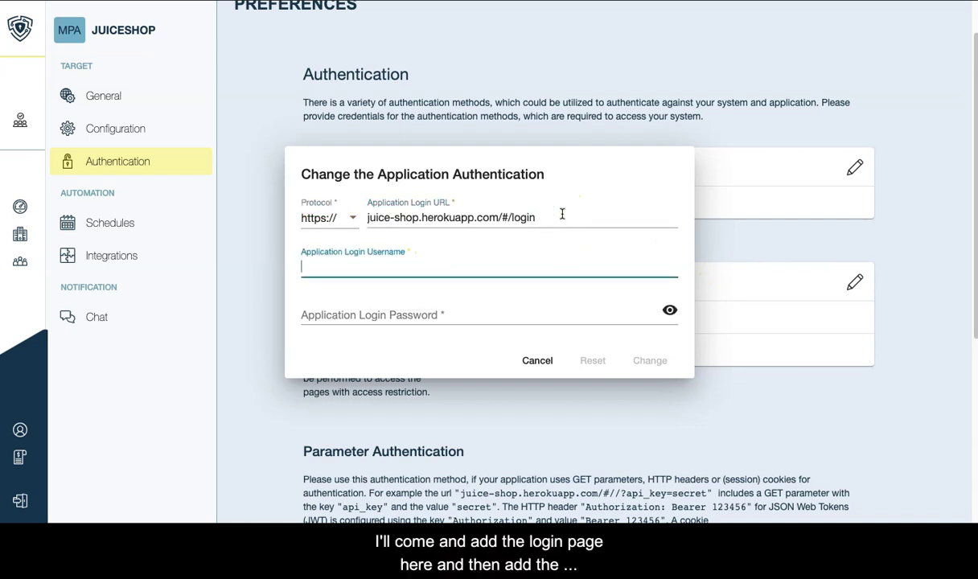
key("Tab")
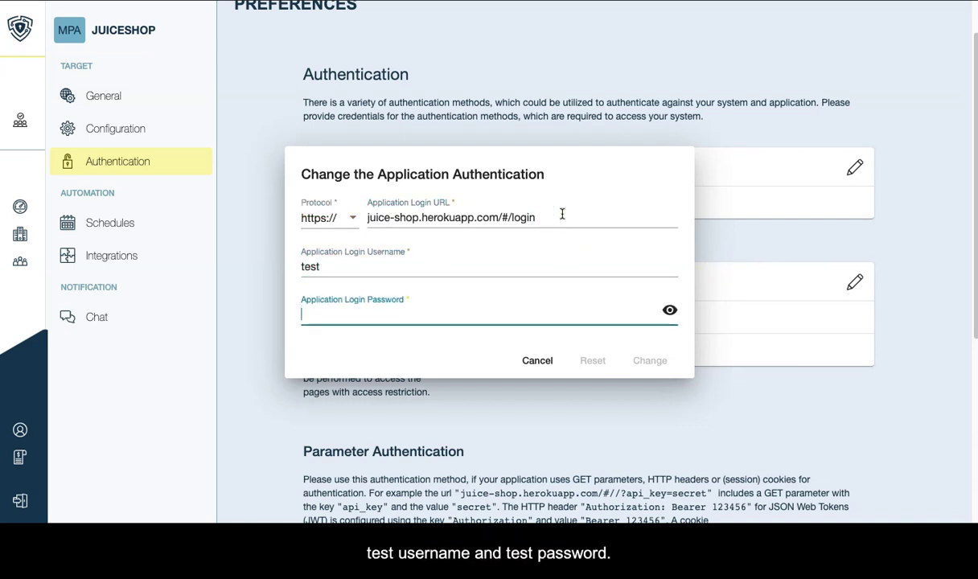
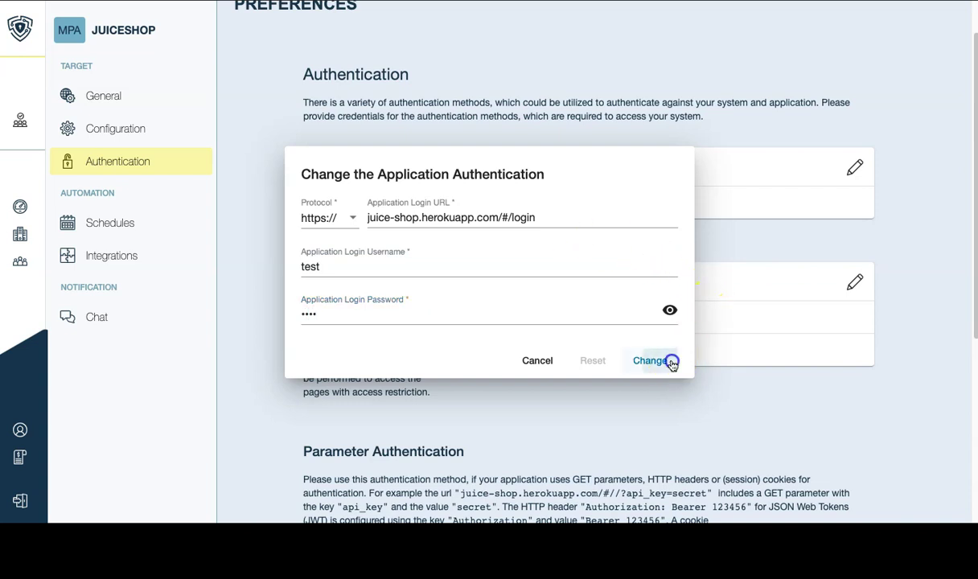
left_click(667, 360)
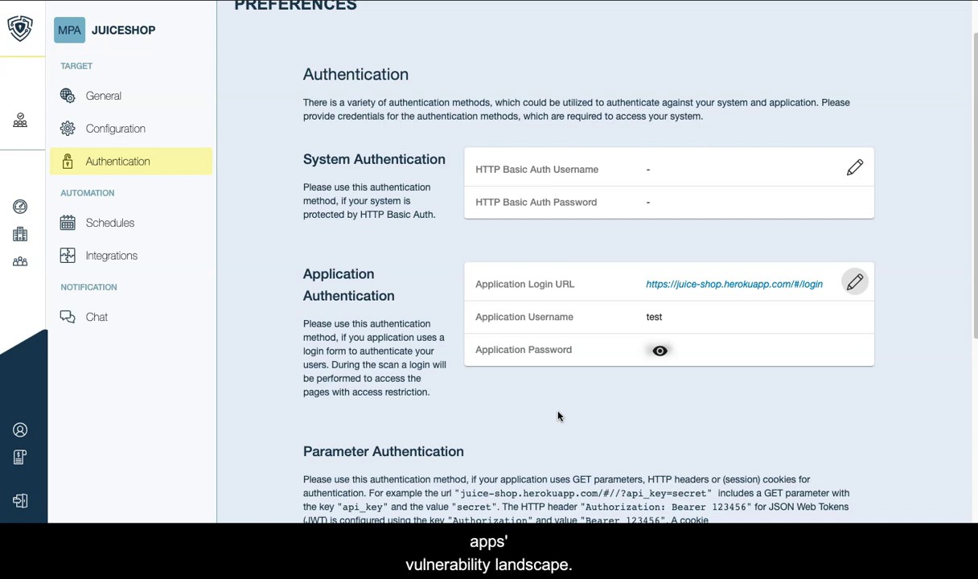
Start a new scheduled scan with Weekly frequency and Europe/Helsinki timezone.
left_click(172, 233)
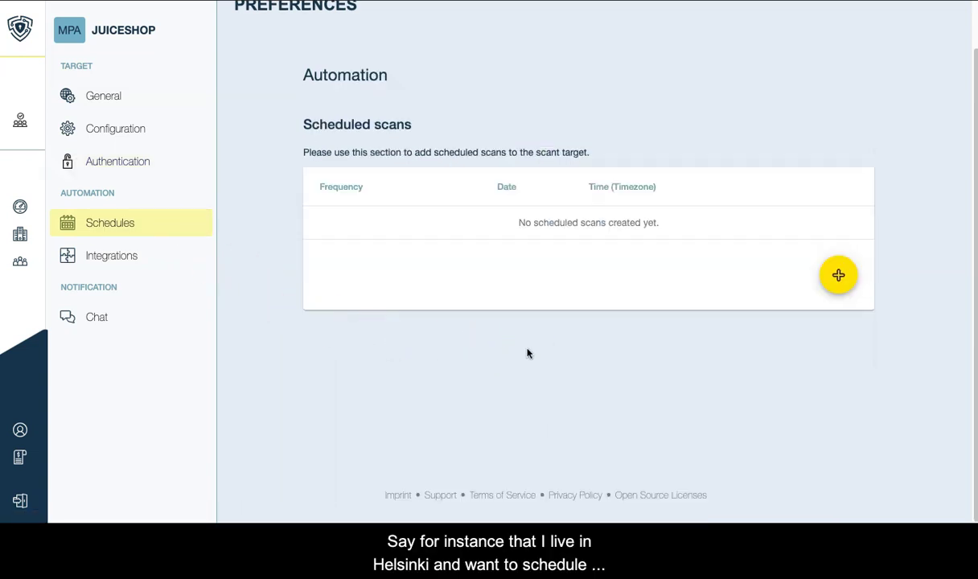
left_click(838, 277)
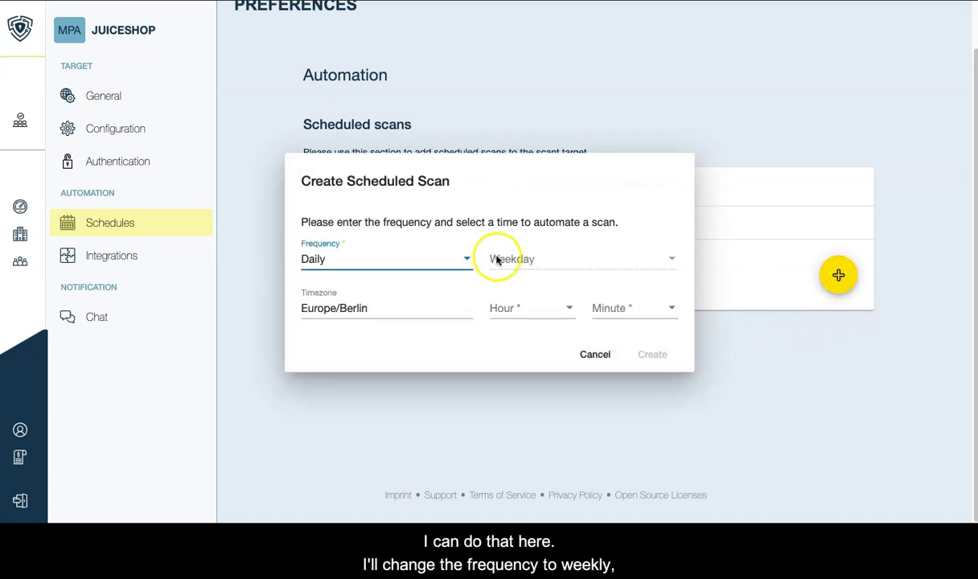
left_click(427, 270)
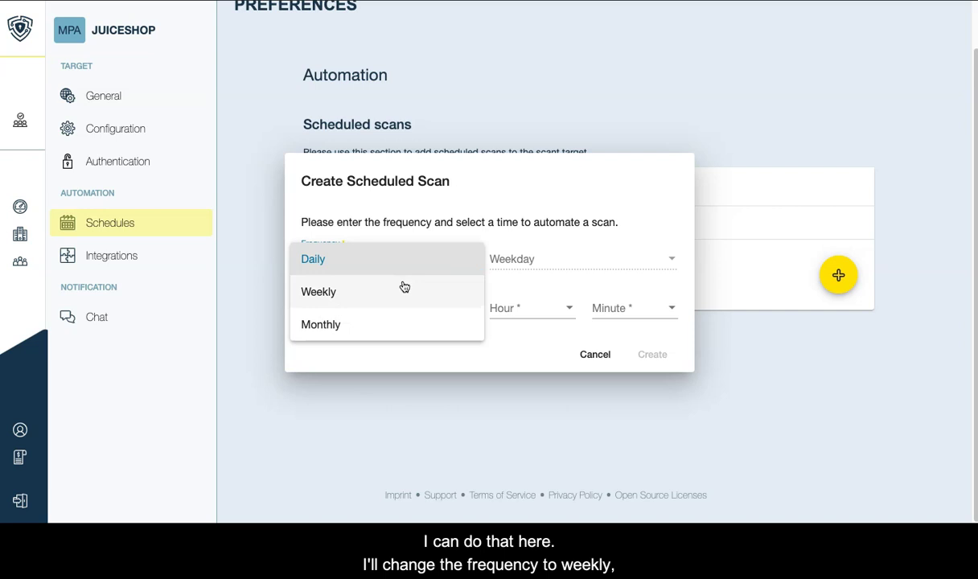
left_click(403, 285)
left_click(400, 307)
key("BackSpace")
key("BackSpace")
key("BackSpace")
key("BackSpace")
key("BackSpace")
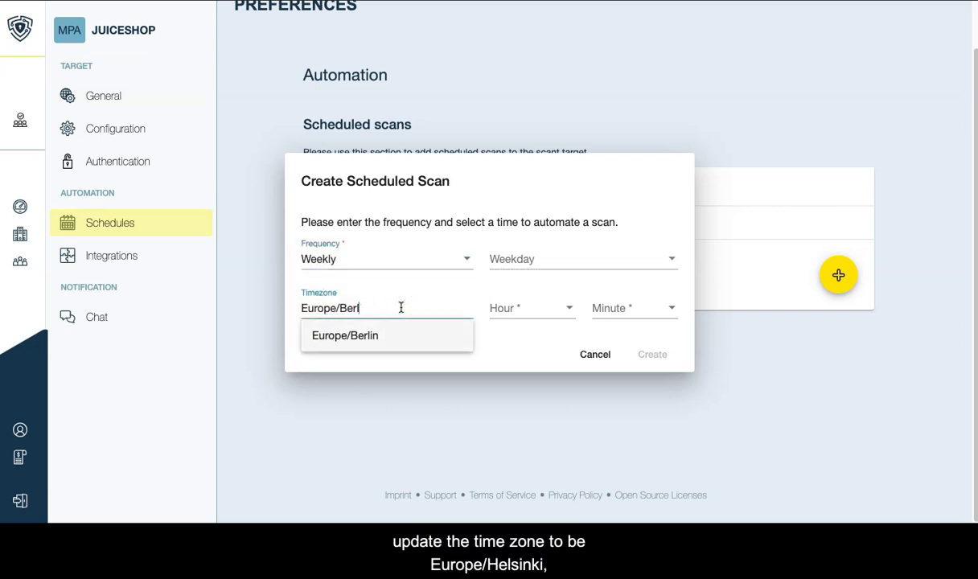
key("BackSpace")
type("He")
key("Return")
Set the schedule to Saturday at 23:00 and create it.
left_click(549, 258)
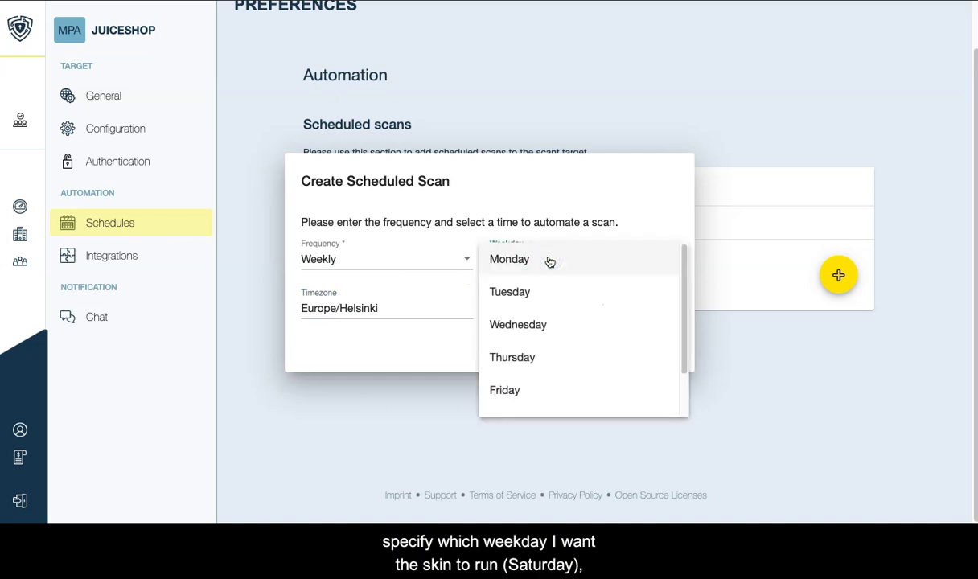
scroll(557, 332, "down", 1)
left_click(551, 398)
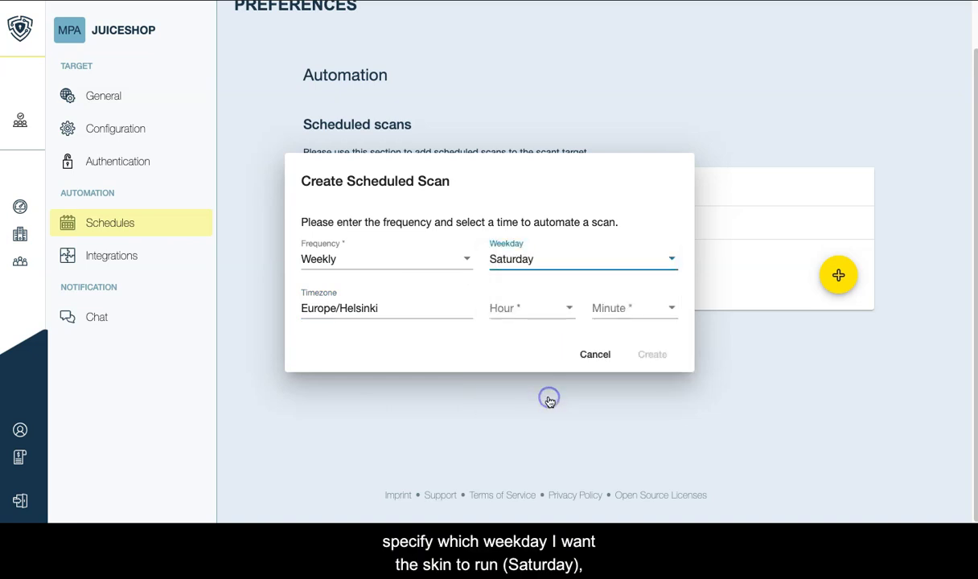
left_click(535, 307)
scroll(531, 319, "down", 3)
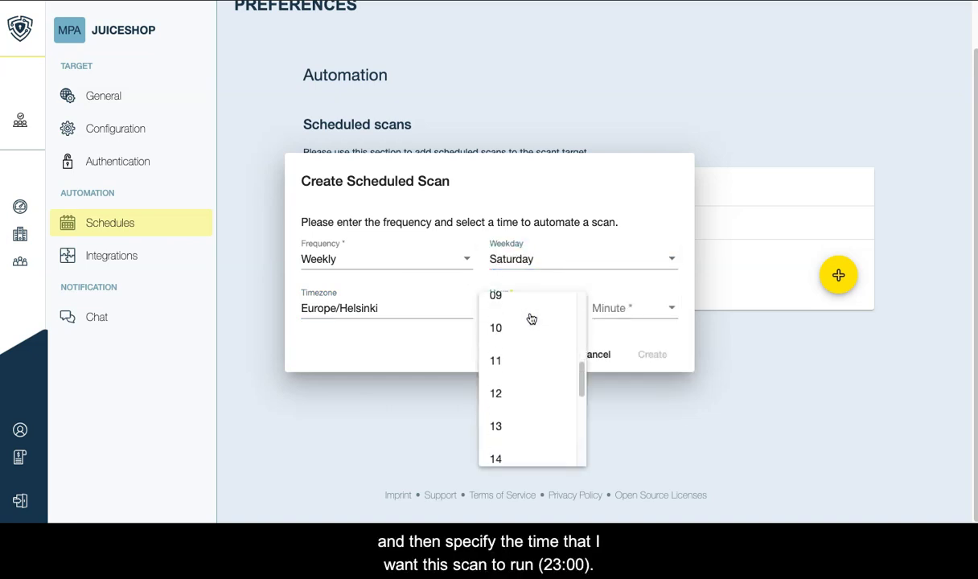
scroll(500, 378, "down", 4)
left_click(518, 445)
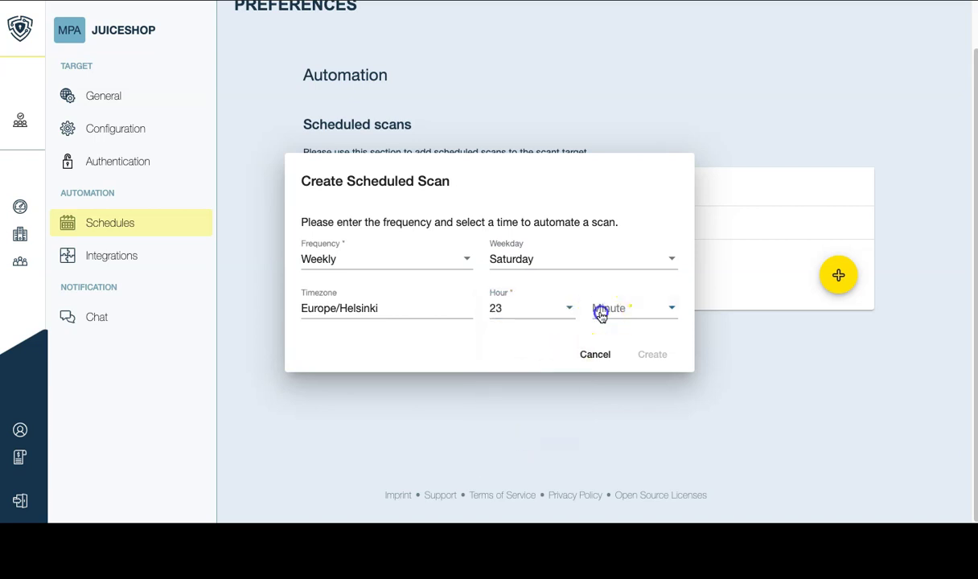
left_click(601, 314)
left_click(605, 313)
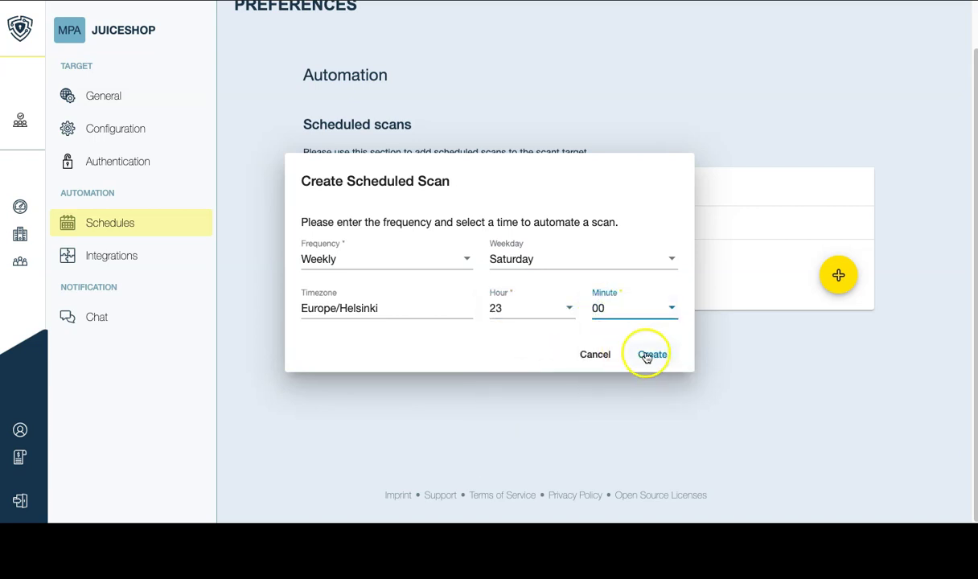
left_click(647, 356)
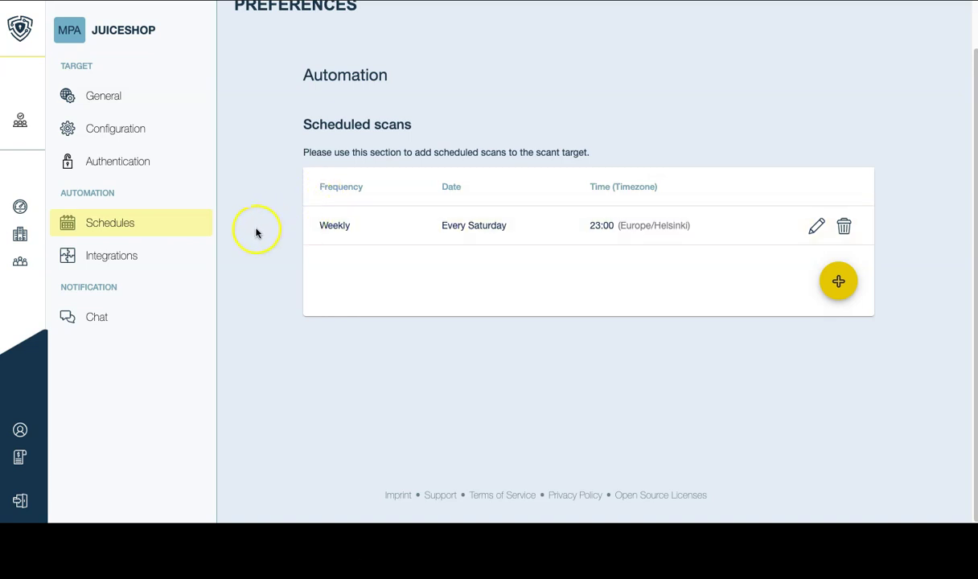
Open Integrations and review the GitHub integration setup instructions before closing them.
left_click(192, 259)
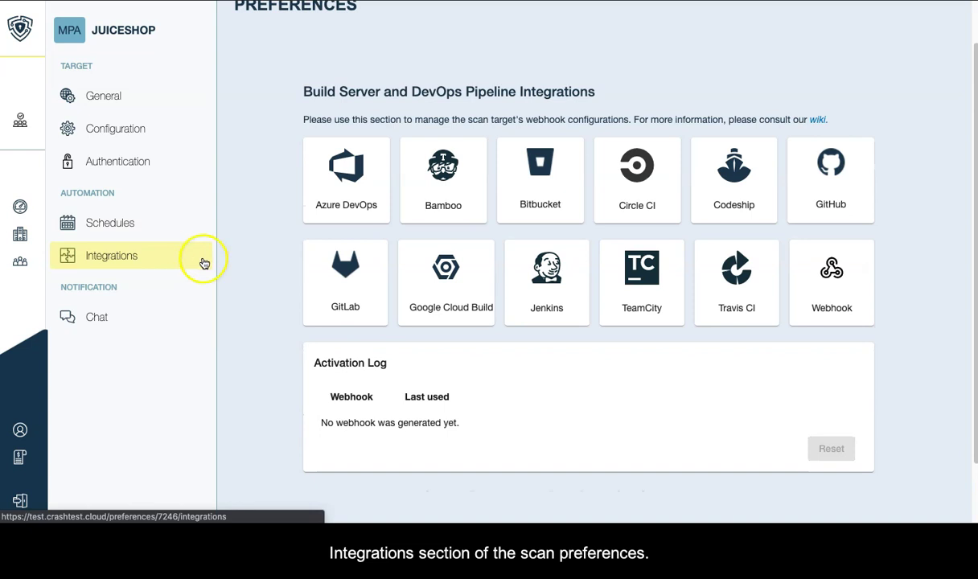
left_click(832, 201)
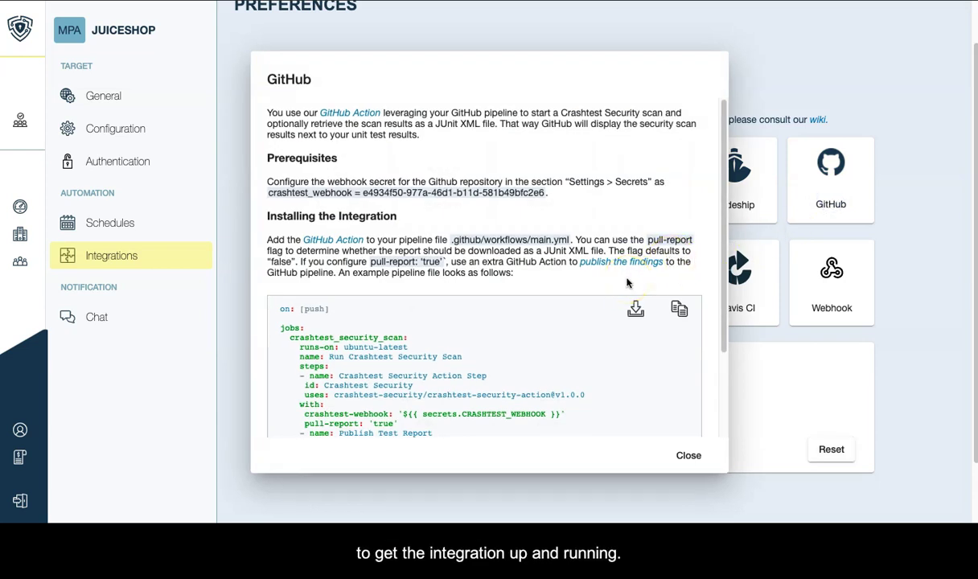
scroll(628, 283, "down", 1)
scroll(400, 234, "up", 1)
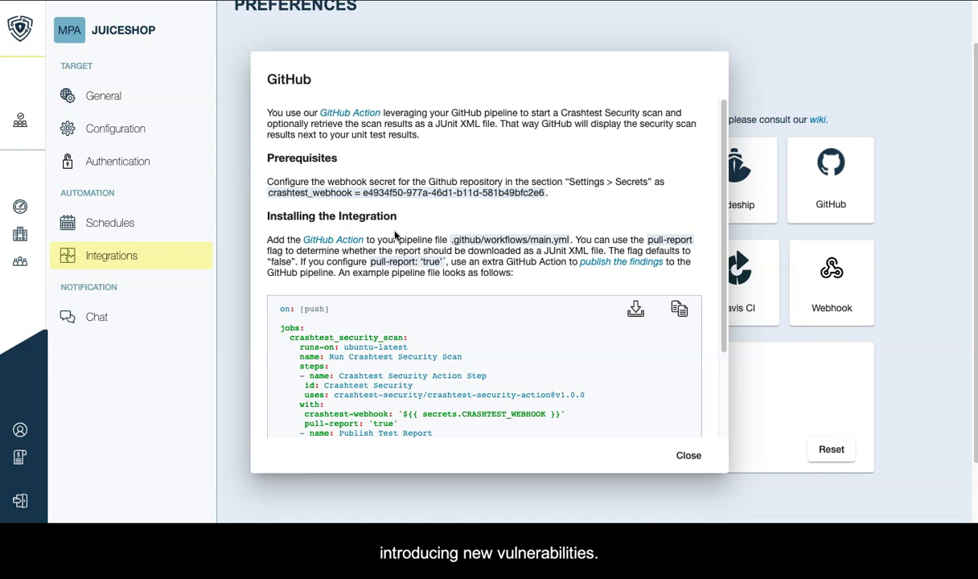
left_click(684, 456)
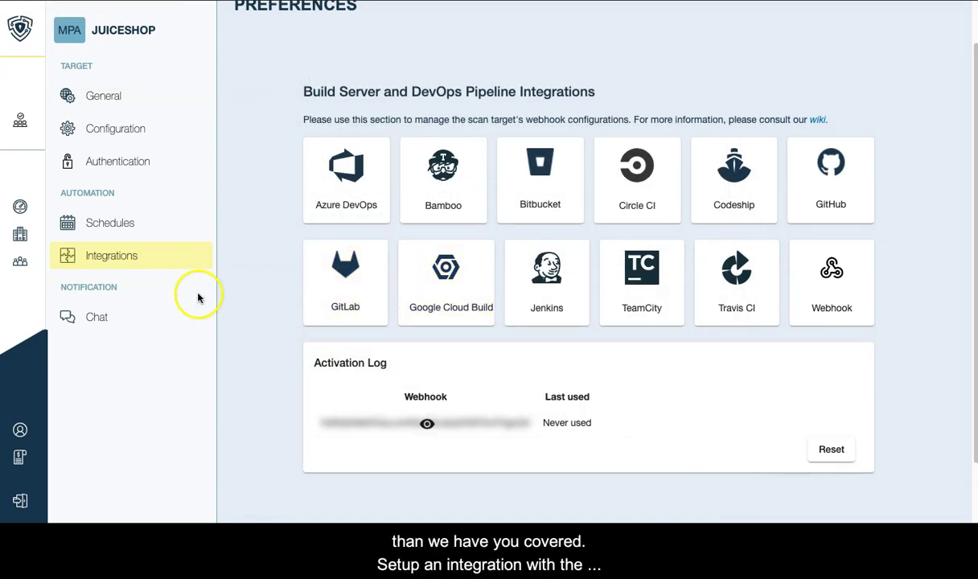
Open Chat notification settings and review the Slack setup instructions before closing them.
left_click(153, 315)
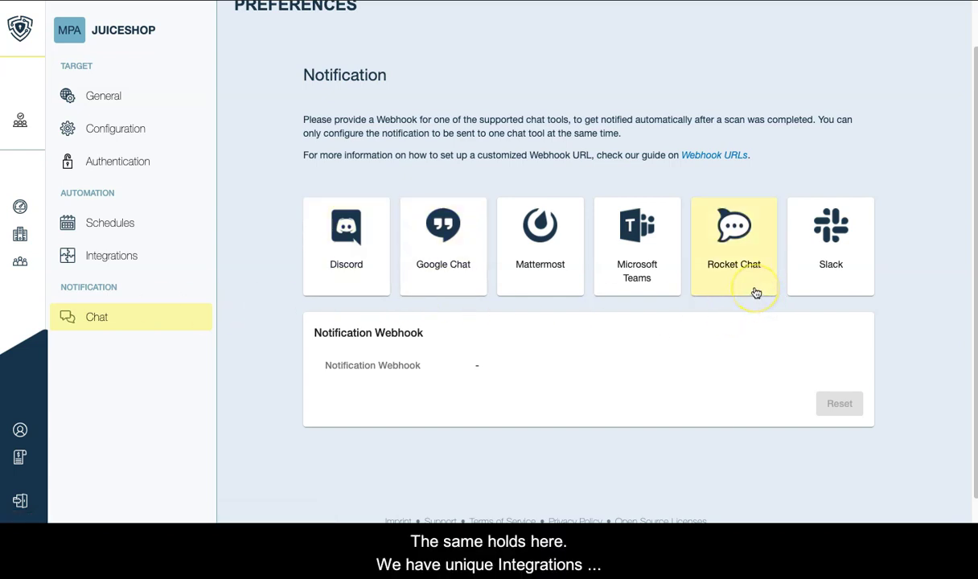
left_click(797, 279)
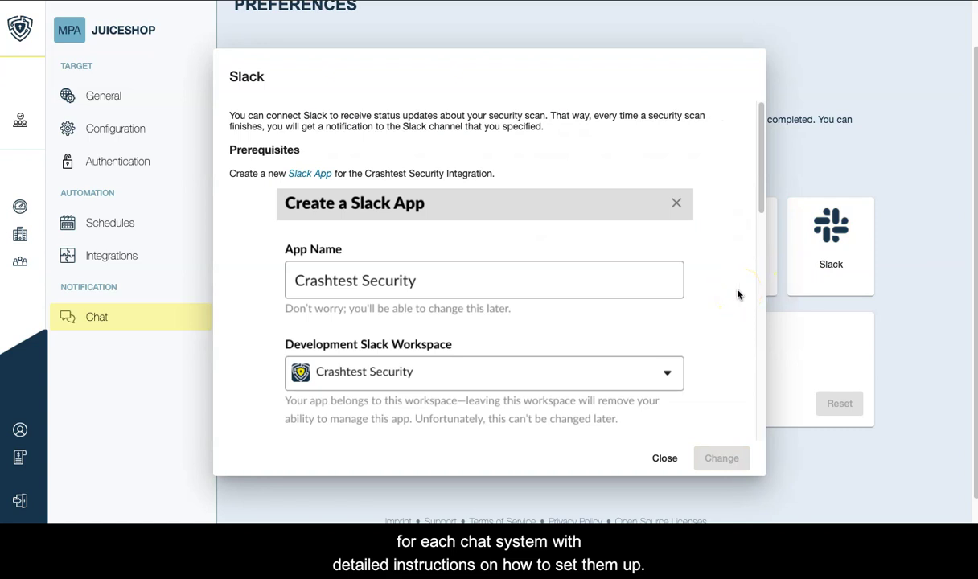
left_click(666, 456)
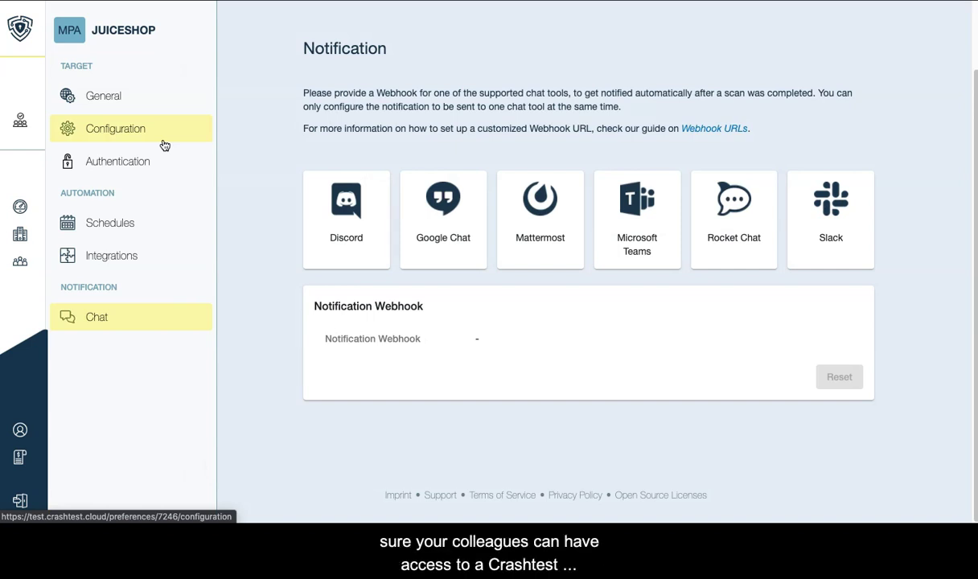
Open team management and view the Demo Team's details without saving changes.
left_click(26, 32)
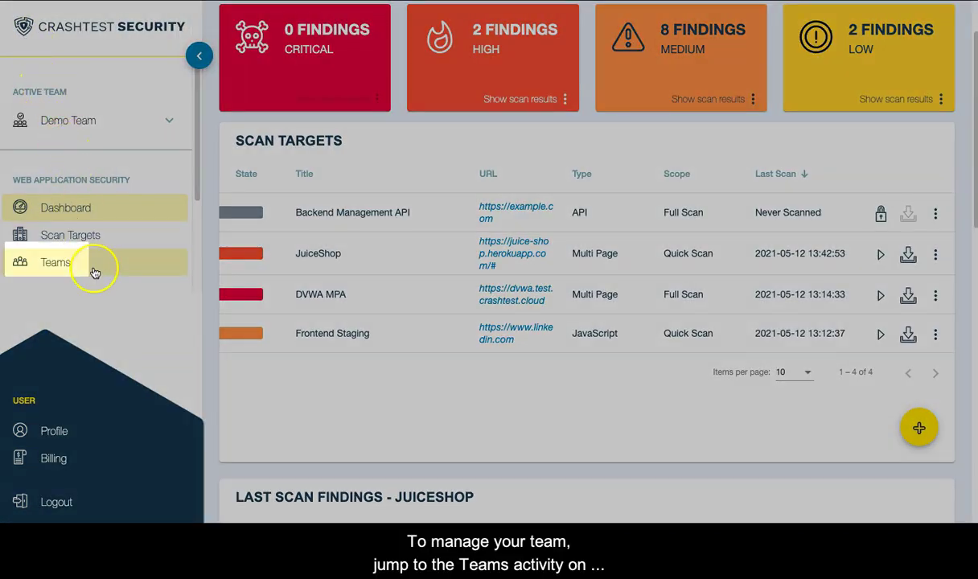
left_click(94, 272)
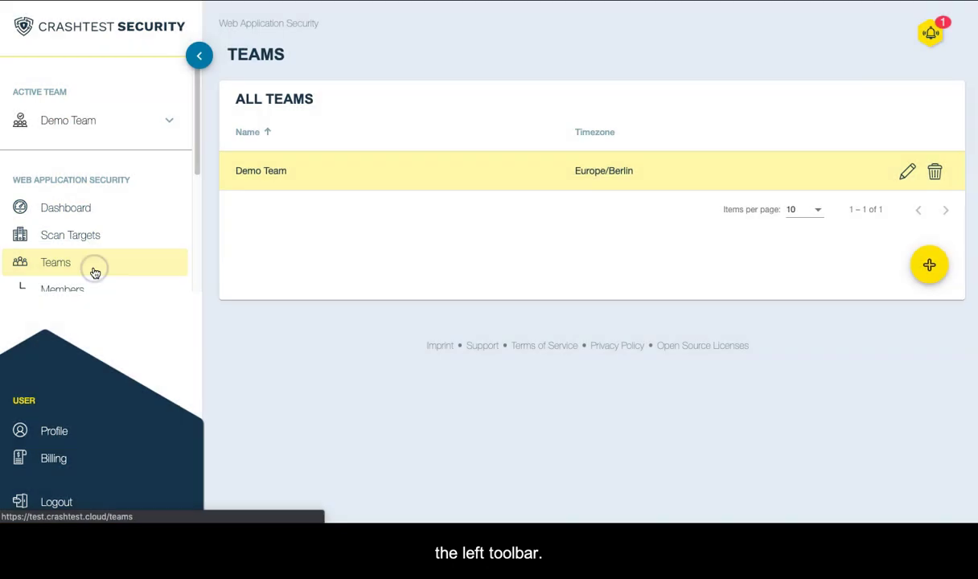
left_click(905, 172)
left_click(591, 338)
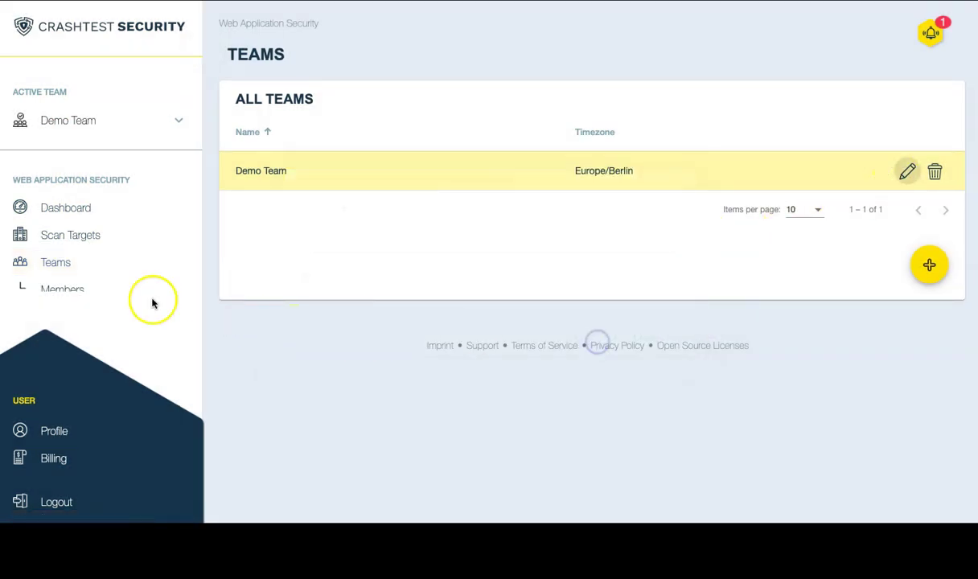
Check the Members list and Add Team Member form, then show the Roles permissions table.
left_click(74, 293)
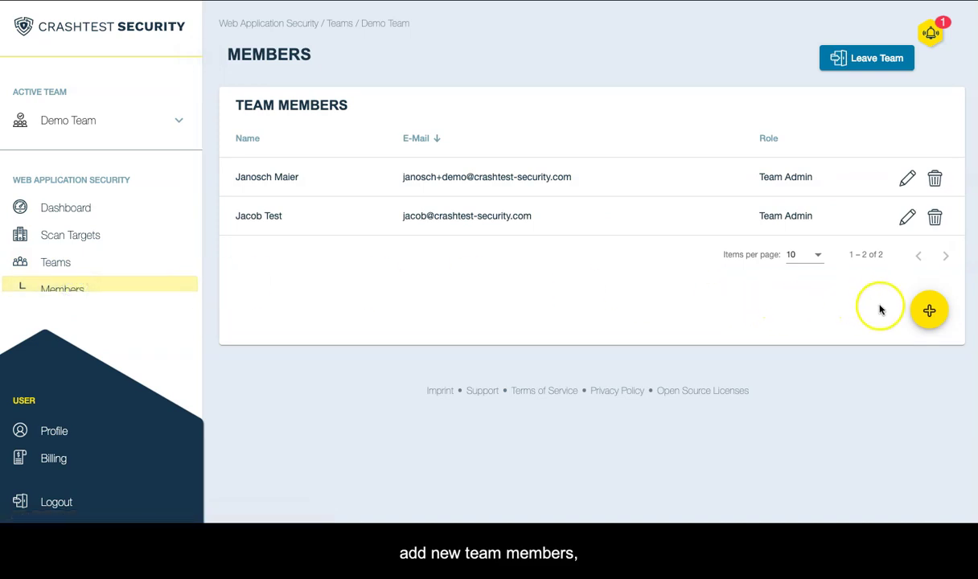
left_click(928, 311)
left_click(613, 340)
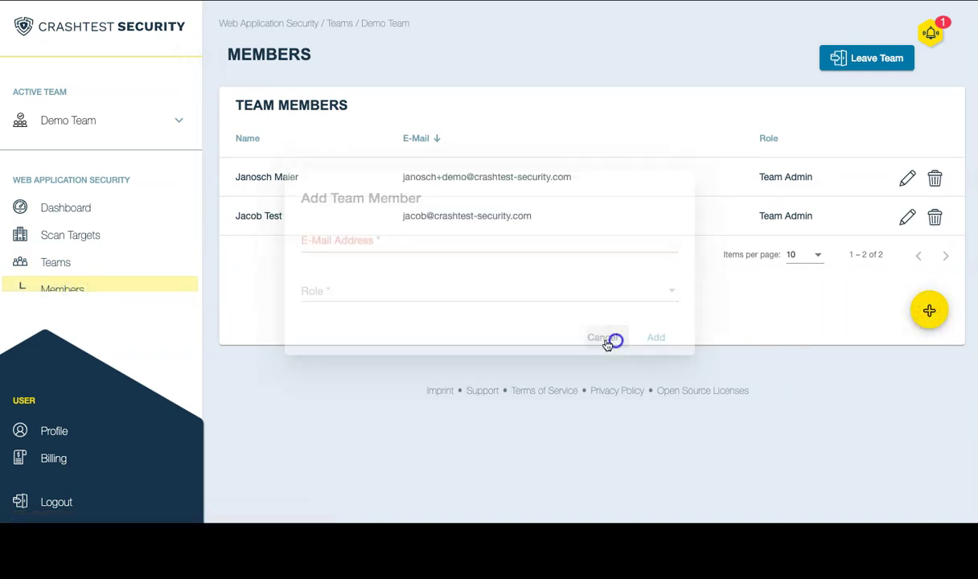
scroll(92, 256, "down", 2)
left_click(93, 261)
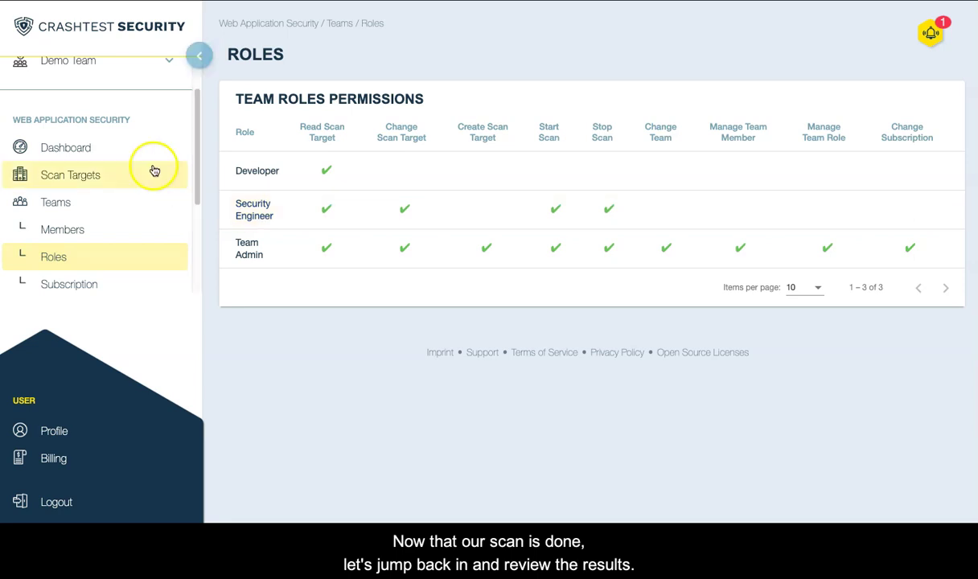
Open JuiceShop's Scan #1 results from the dashboard chart and download its PDF report.
left_click(129, 148)
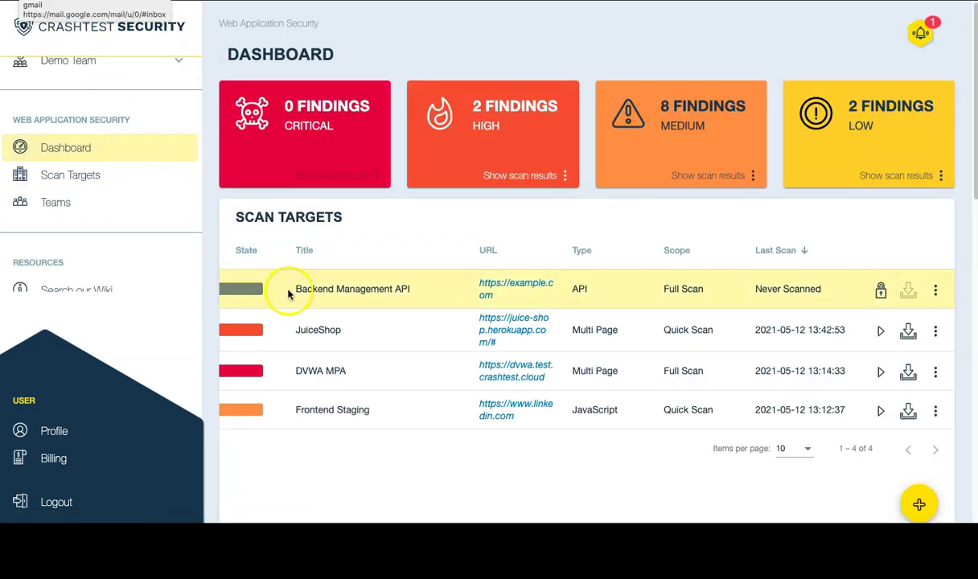
left_click(308, 333)
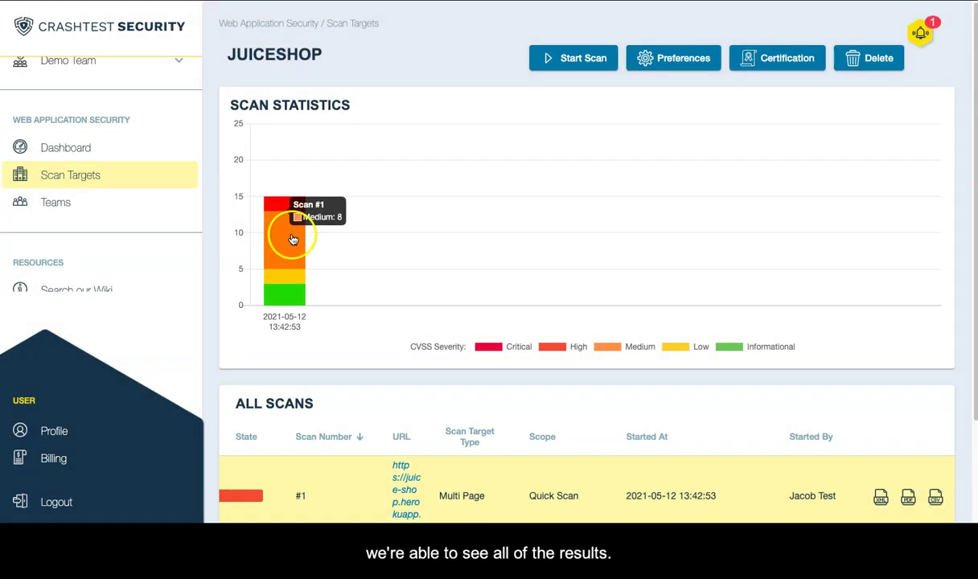
left_click(293, 240)
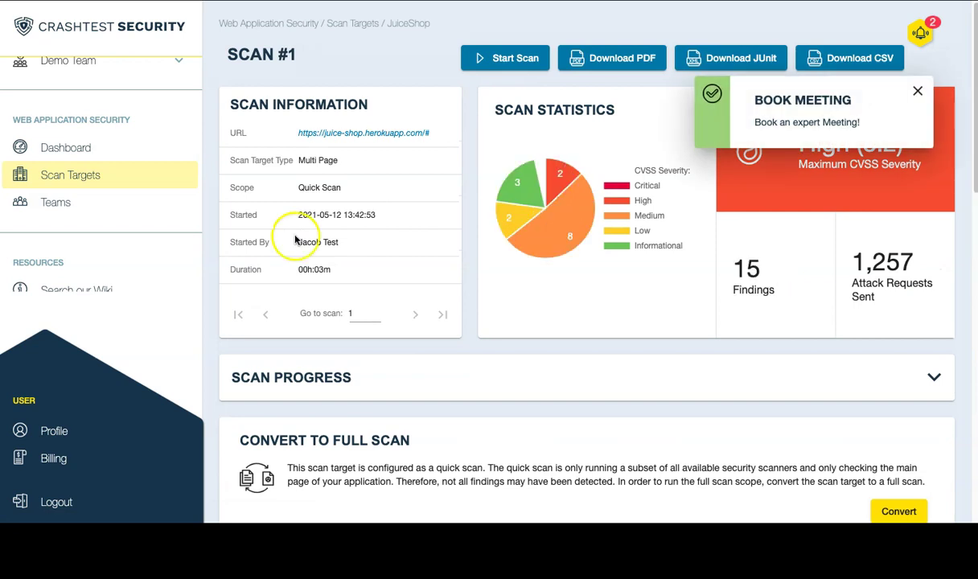
left_click(613, 64)
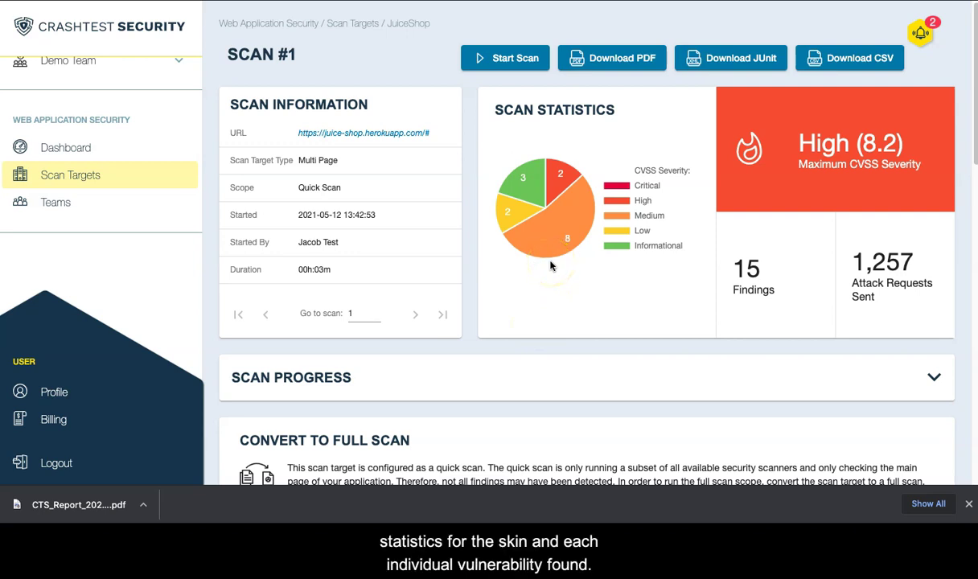
Filter the findings list to High severity, then clear the severity filter.
scroll(531, 329, "down", 2)
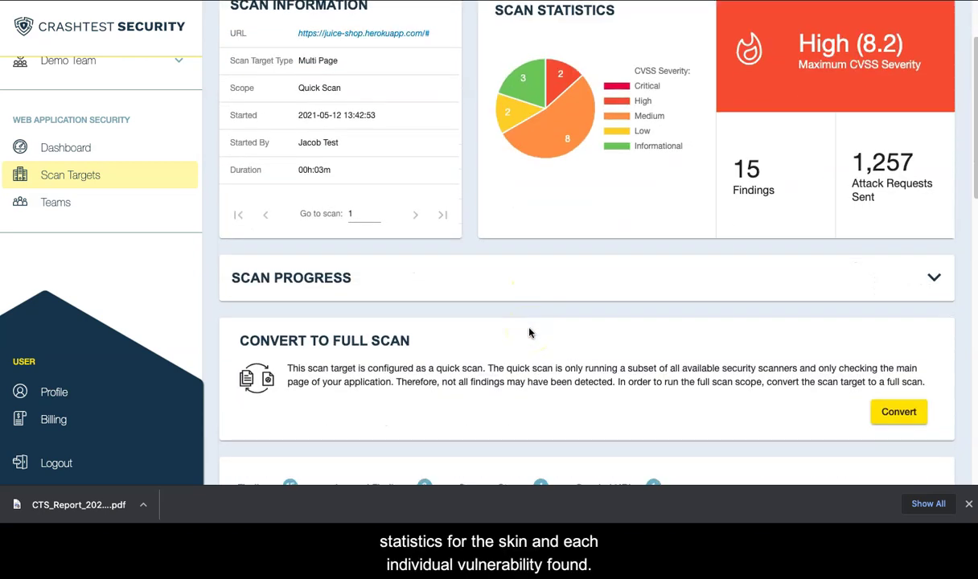
scroll(529, 333, "down", 6)
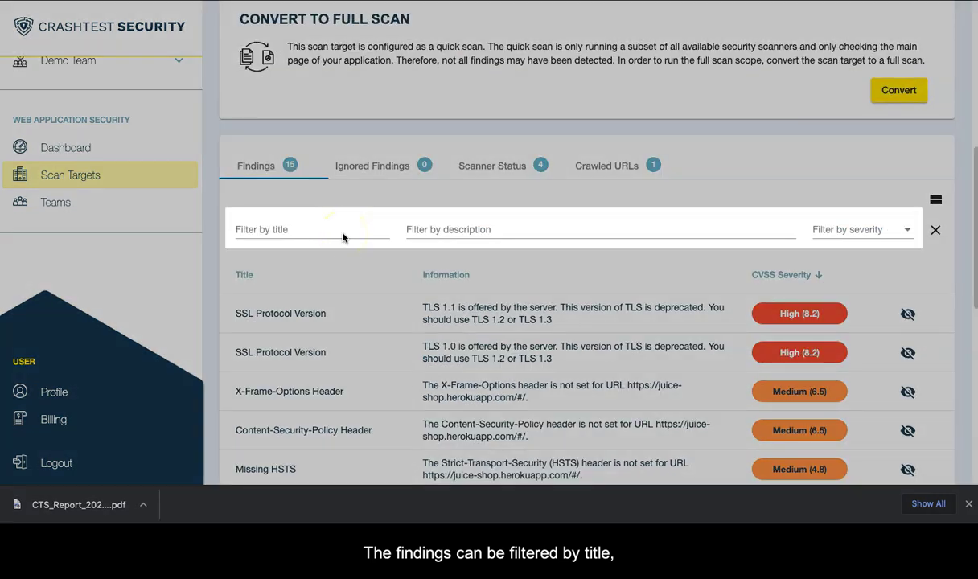
left_click(842, 231)
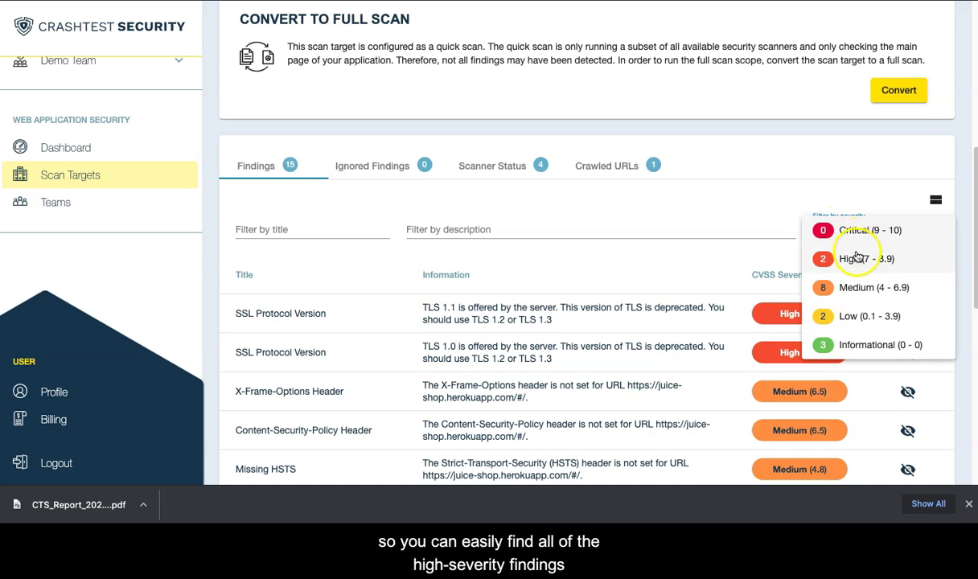
left_click(857, 256)
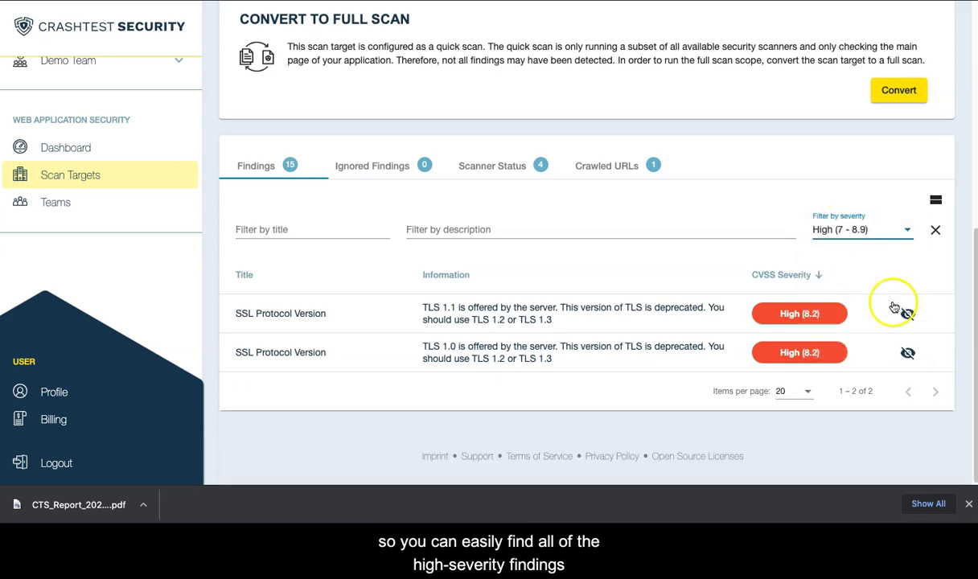
left_click(937, 231)
Filter findings by description 'X' and review the X-Frame-Options Header finding details.
left_click(581, 227)
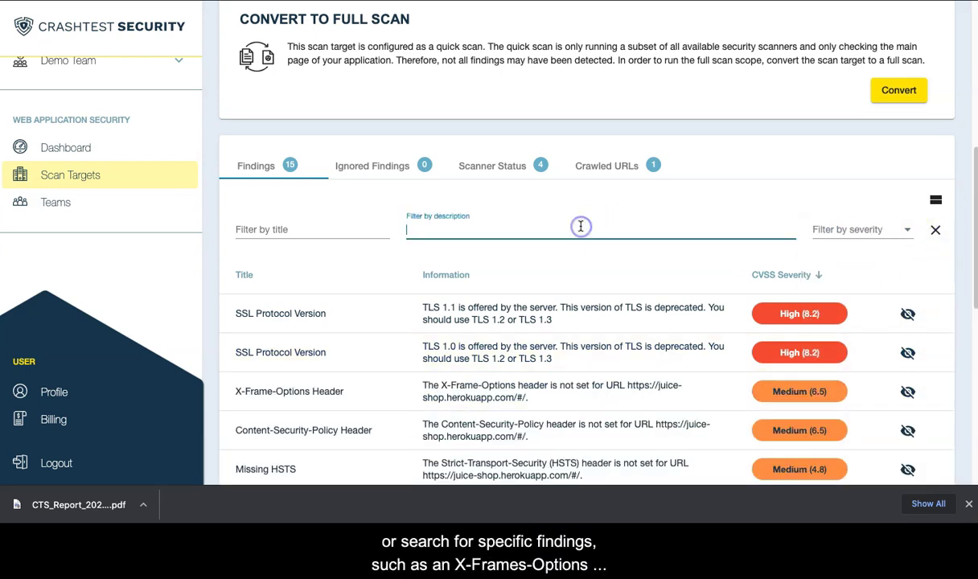
type("X-")
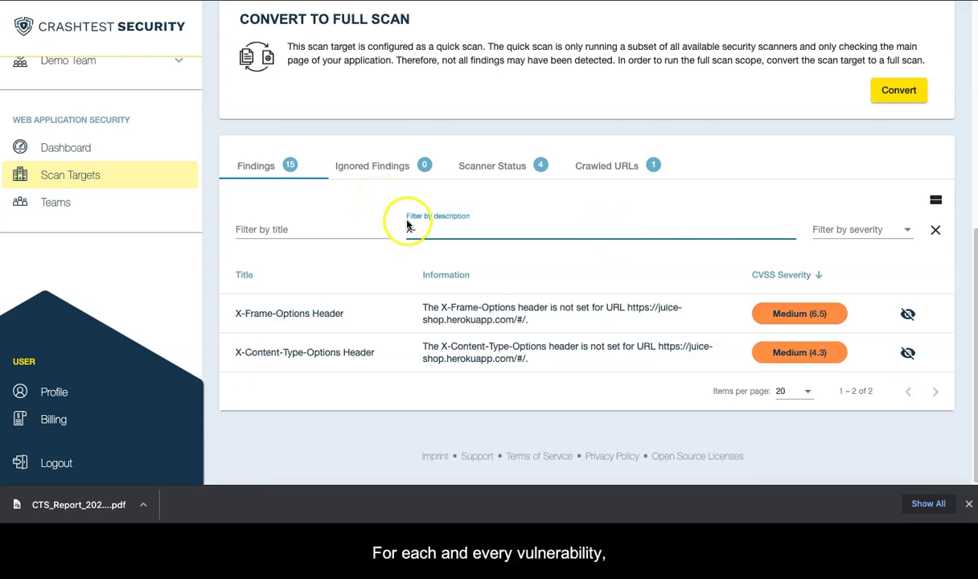
left_click(466, 320)
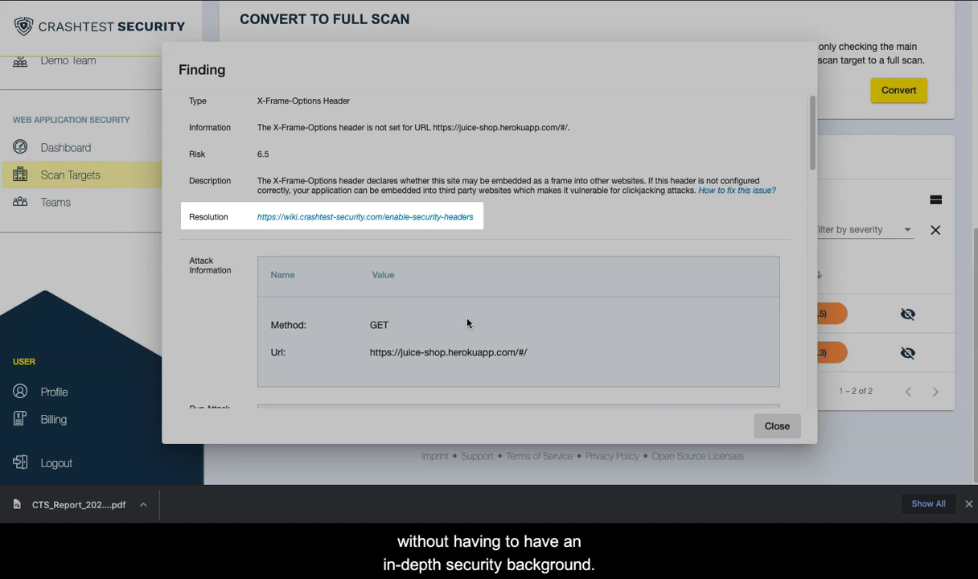
left_click(412, 237)
left_click(897, 319)
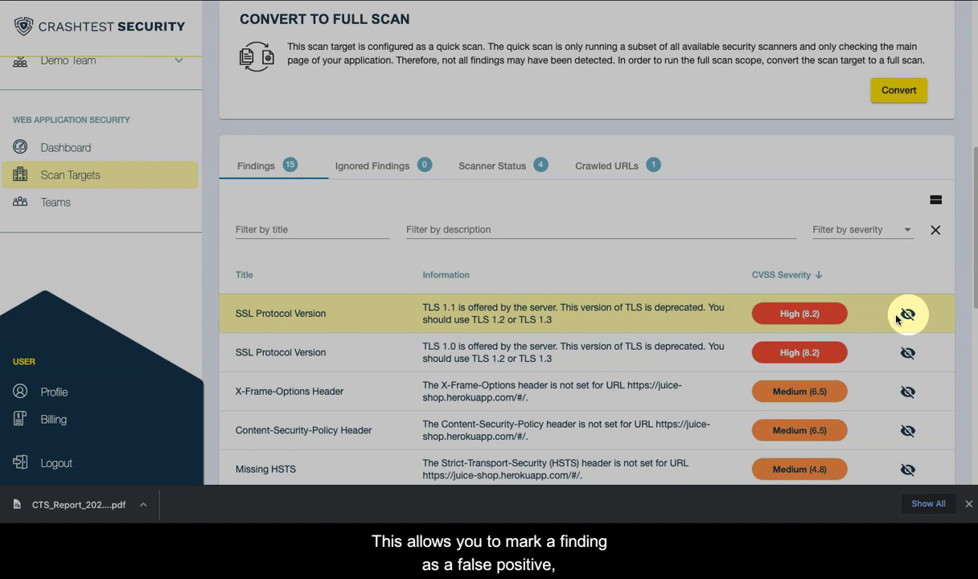
Mark the Portscanner port 443/tcp finding as Won't Fix, leaving the TLS 1.1 finding unchanged.
left_click(907, 317)
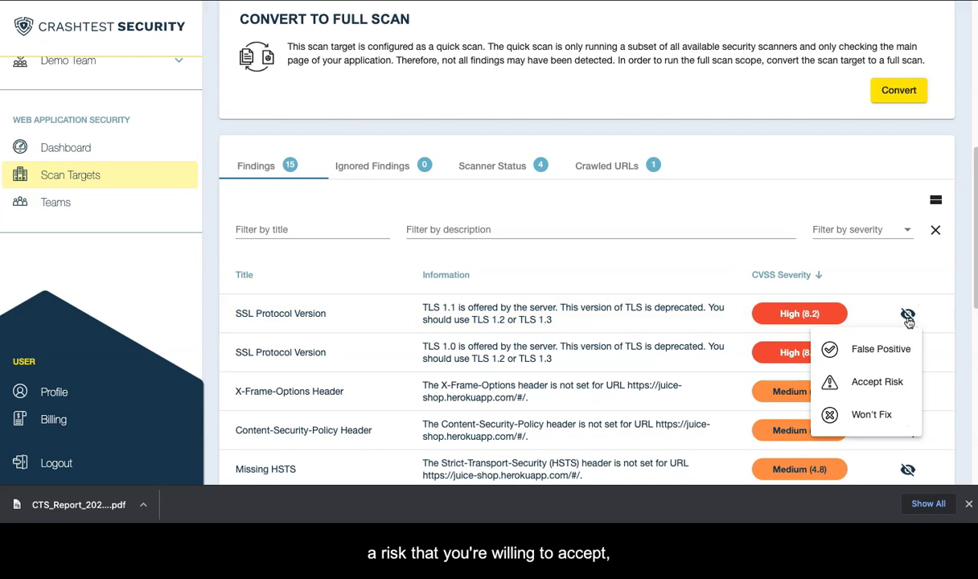
left_click(907, 316)
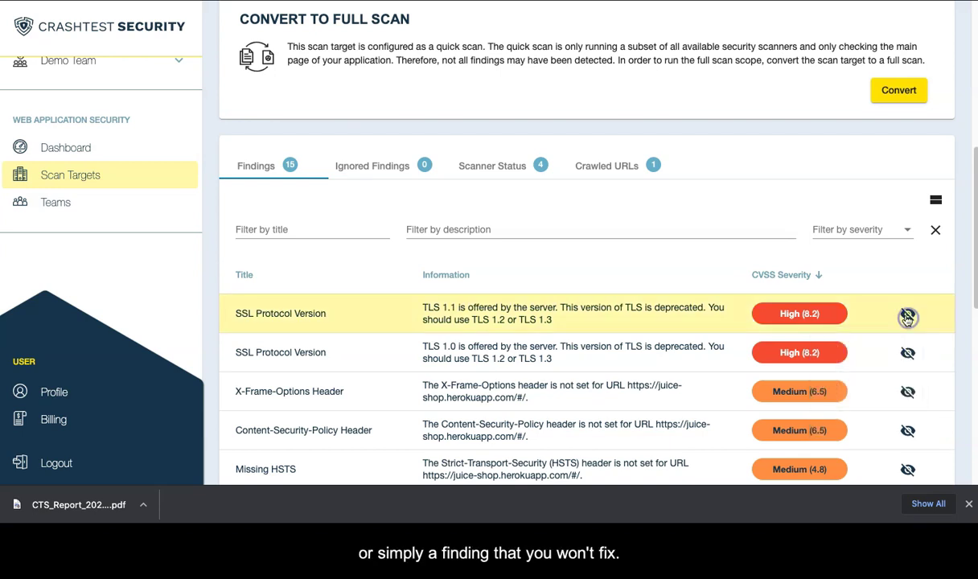
scroll(884, 286, "down", 4)
scroll(885, 299, "down", 1)
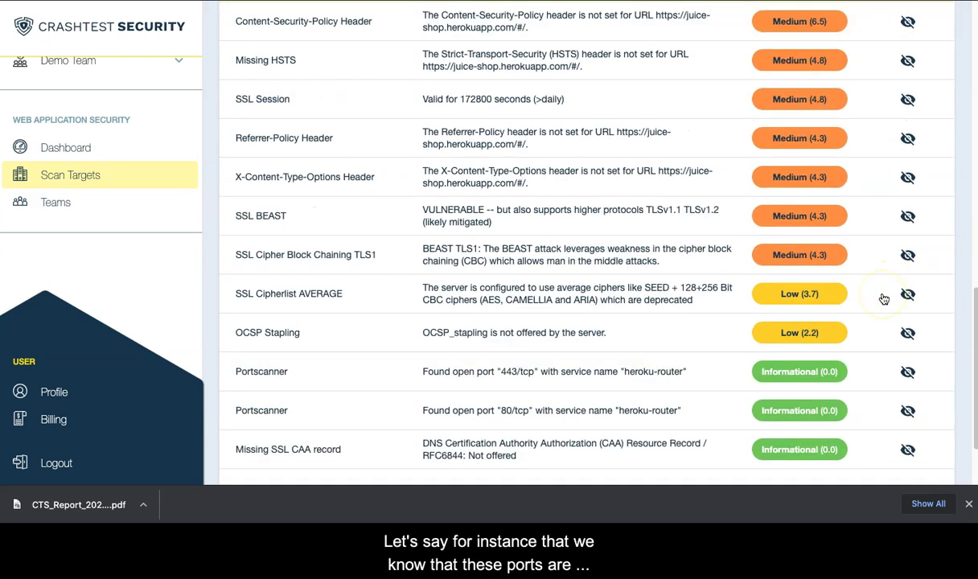
left_click(907, 375)
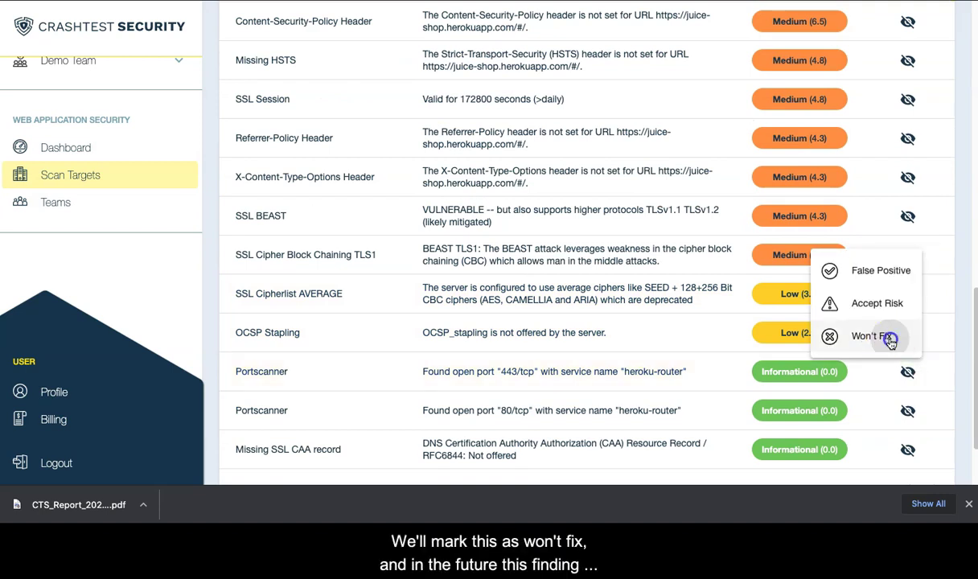
left_click(890, 342)
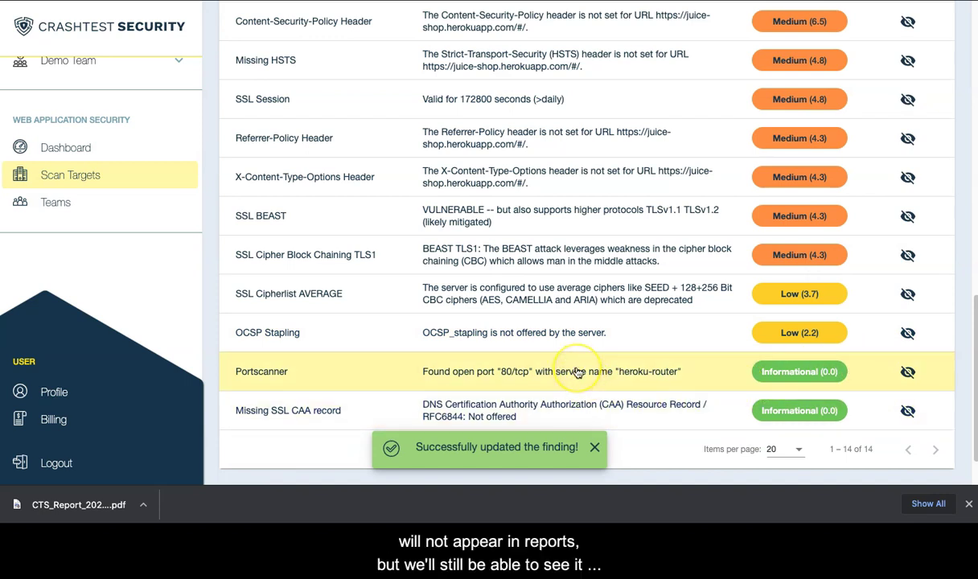
scroll(576, 373, "up", 5)
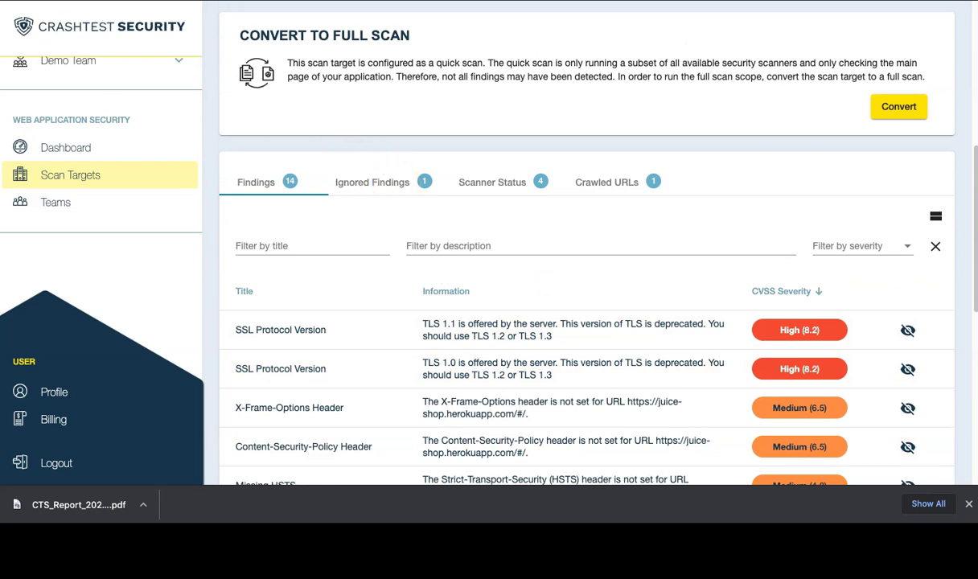
Review the status of each scanner used in the scan.
left_click(485, 184)
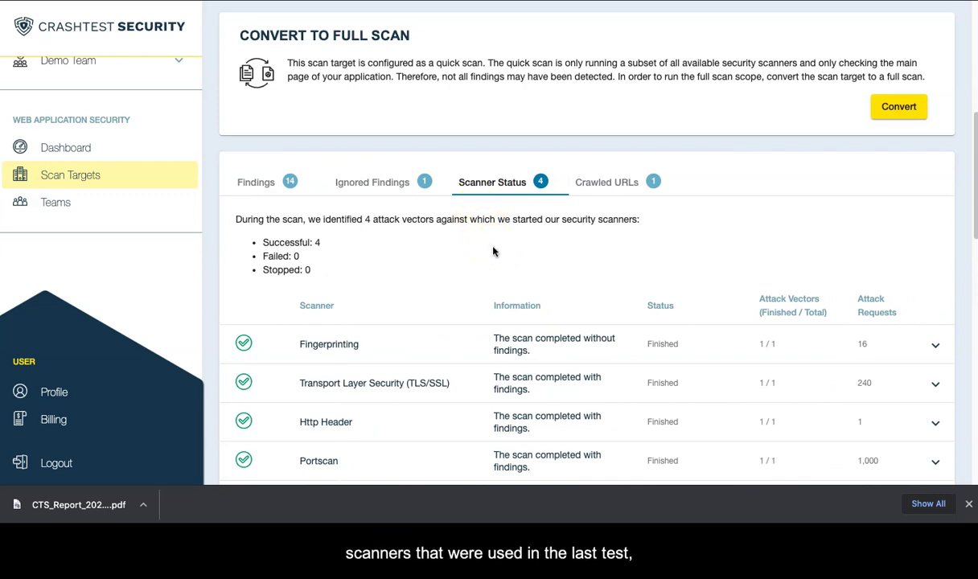
scroll(494, 252, "down", 1)
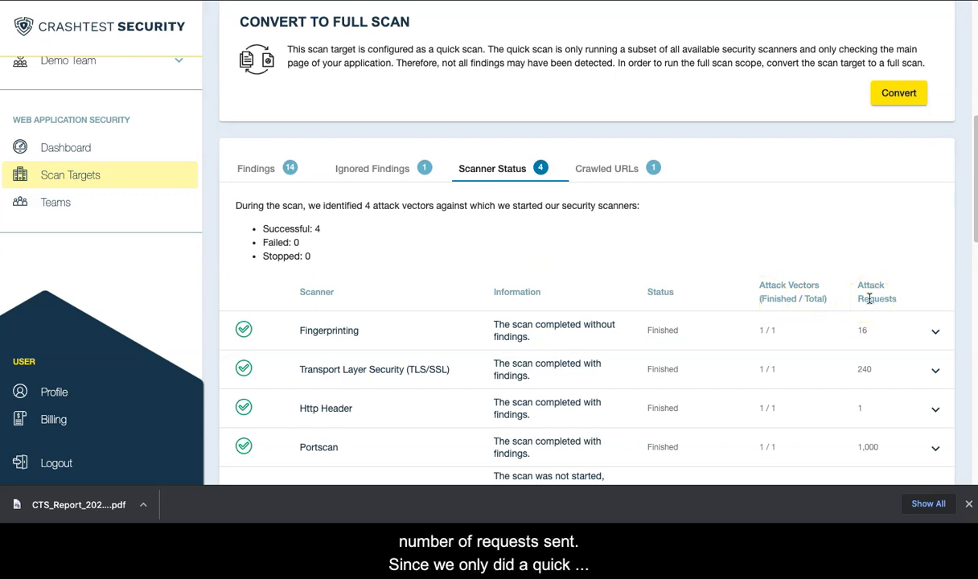
scroll(644, 383, "down", 1)
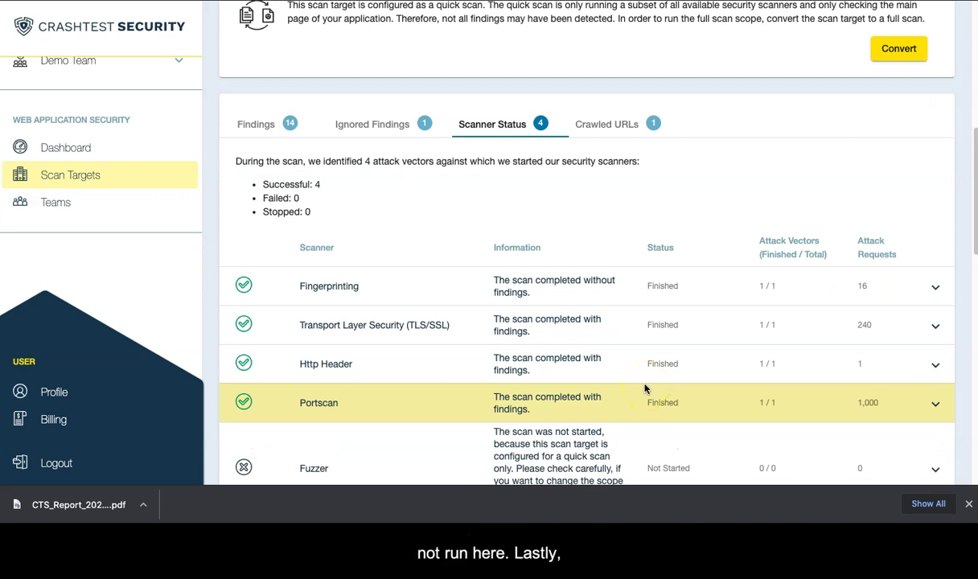
Check which URLs were crawled, then return to the Web Application Security dashboard.
left_click(628, 124)
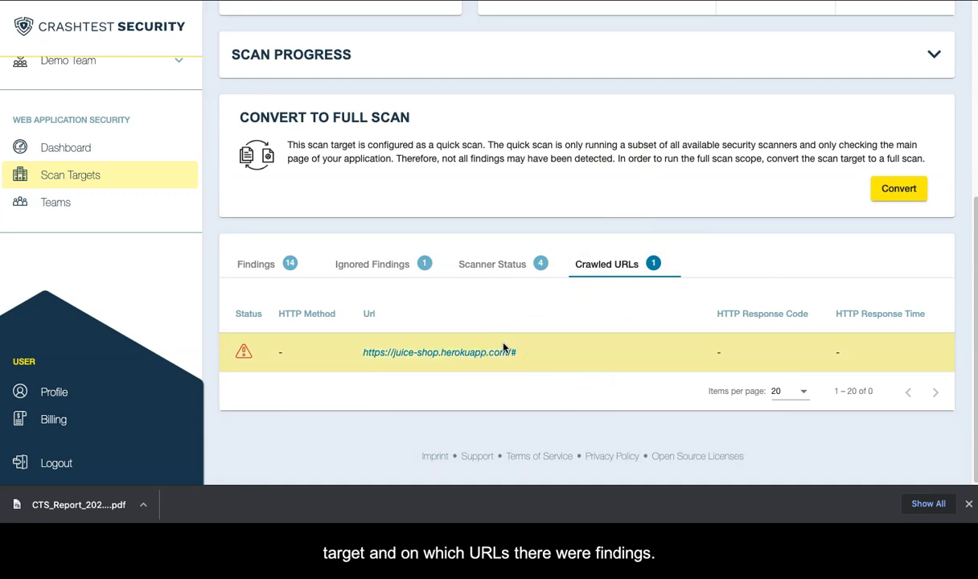
scroll(183, 79, "up", 5)
left_click(246, 25)
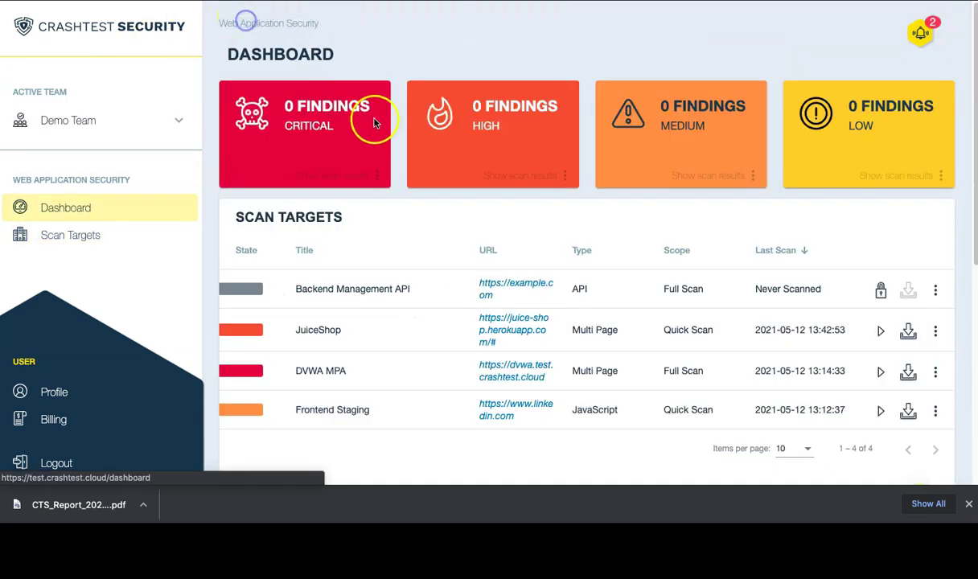